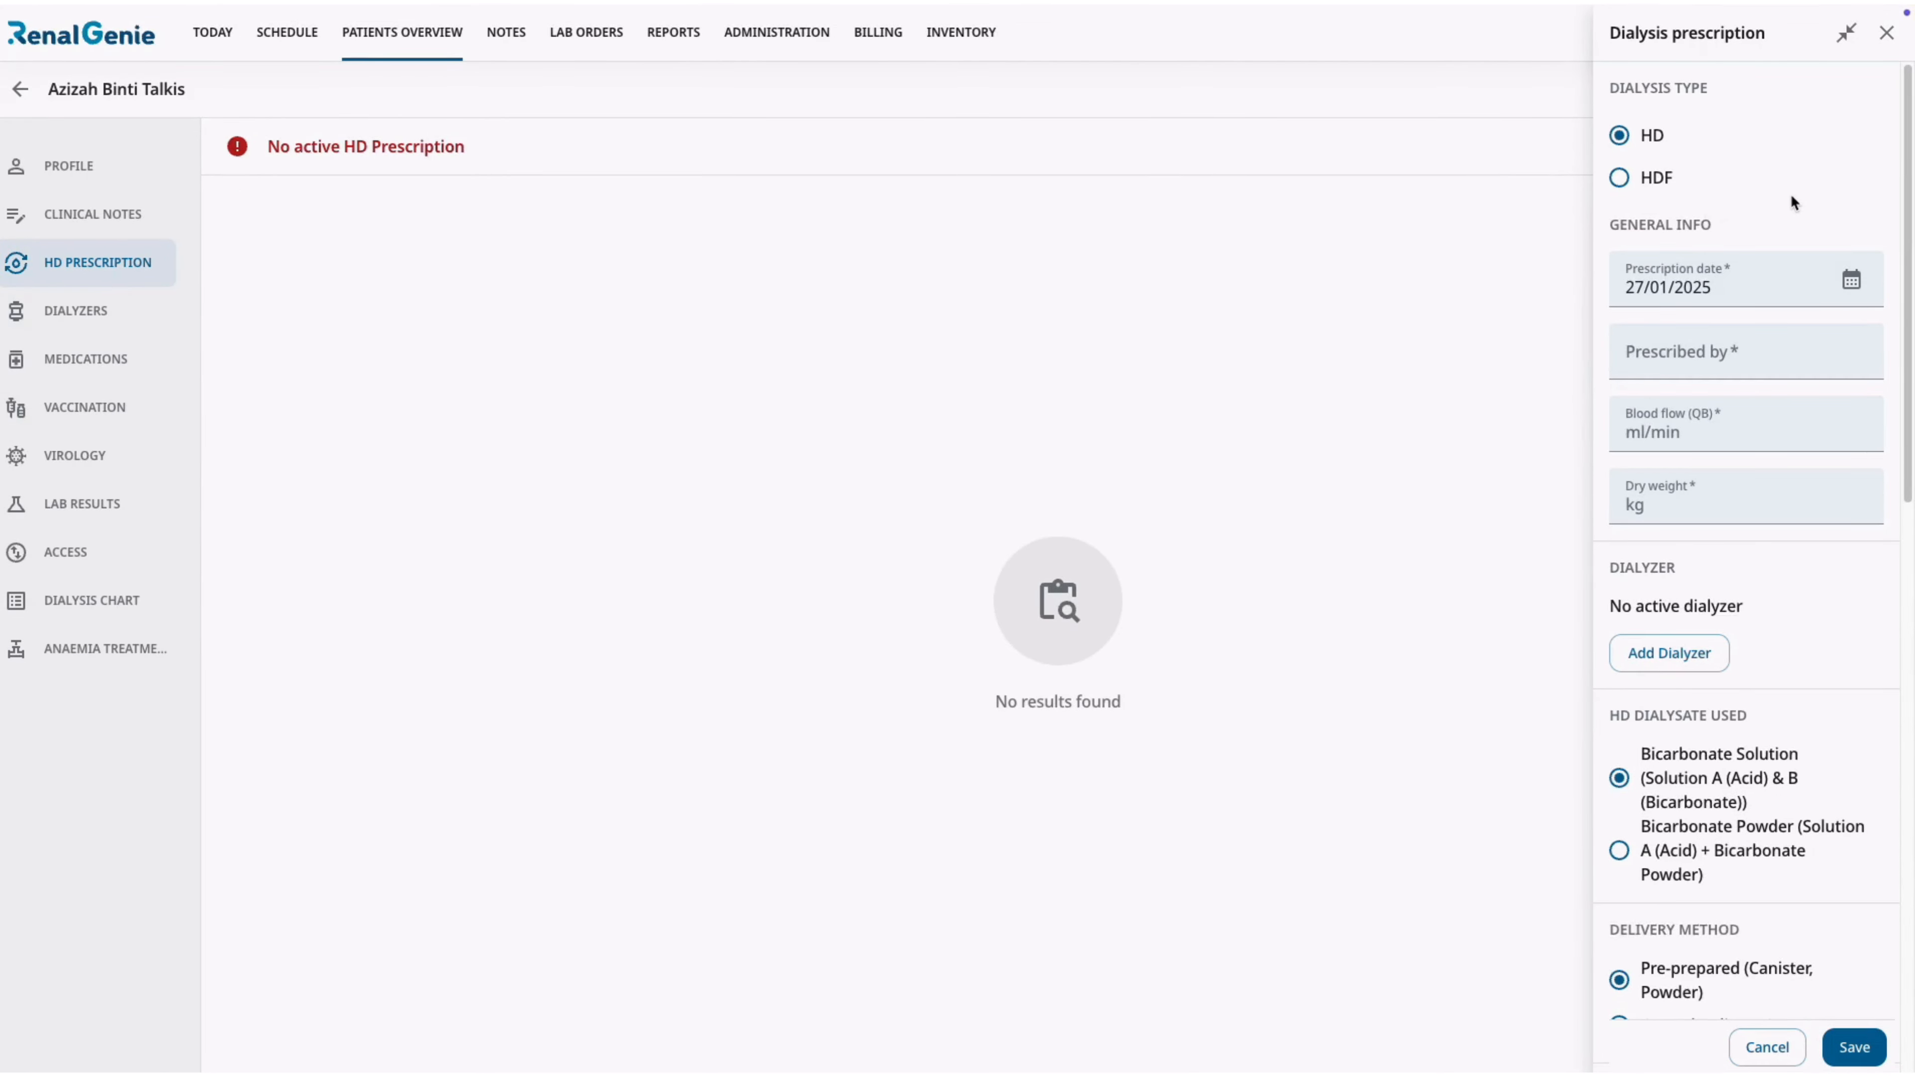
Set the HD prescription date to 13/11/2024 and select the prescribing doctor.
left_click(1851, 280)
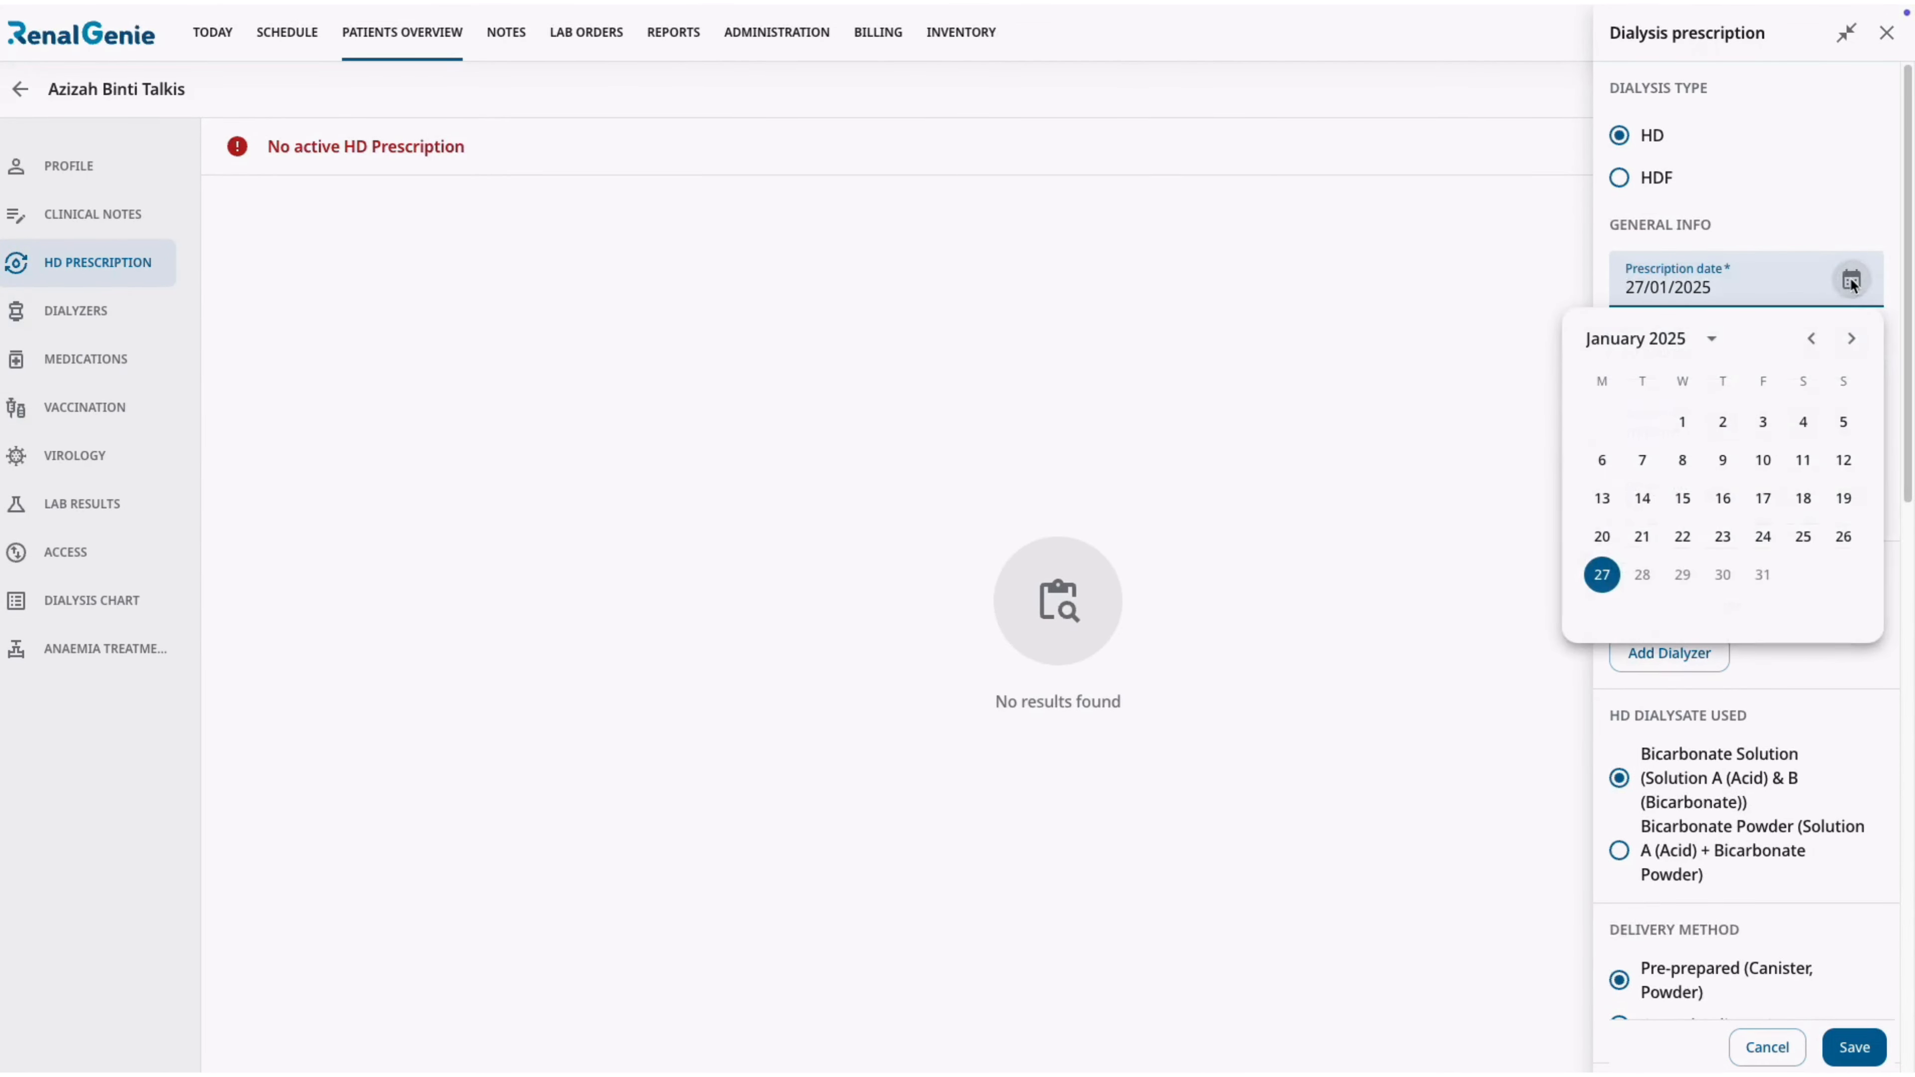
left_click(1811, 339)
left_click(1811, 338)
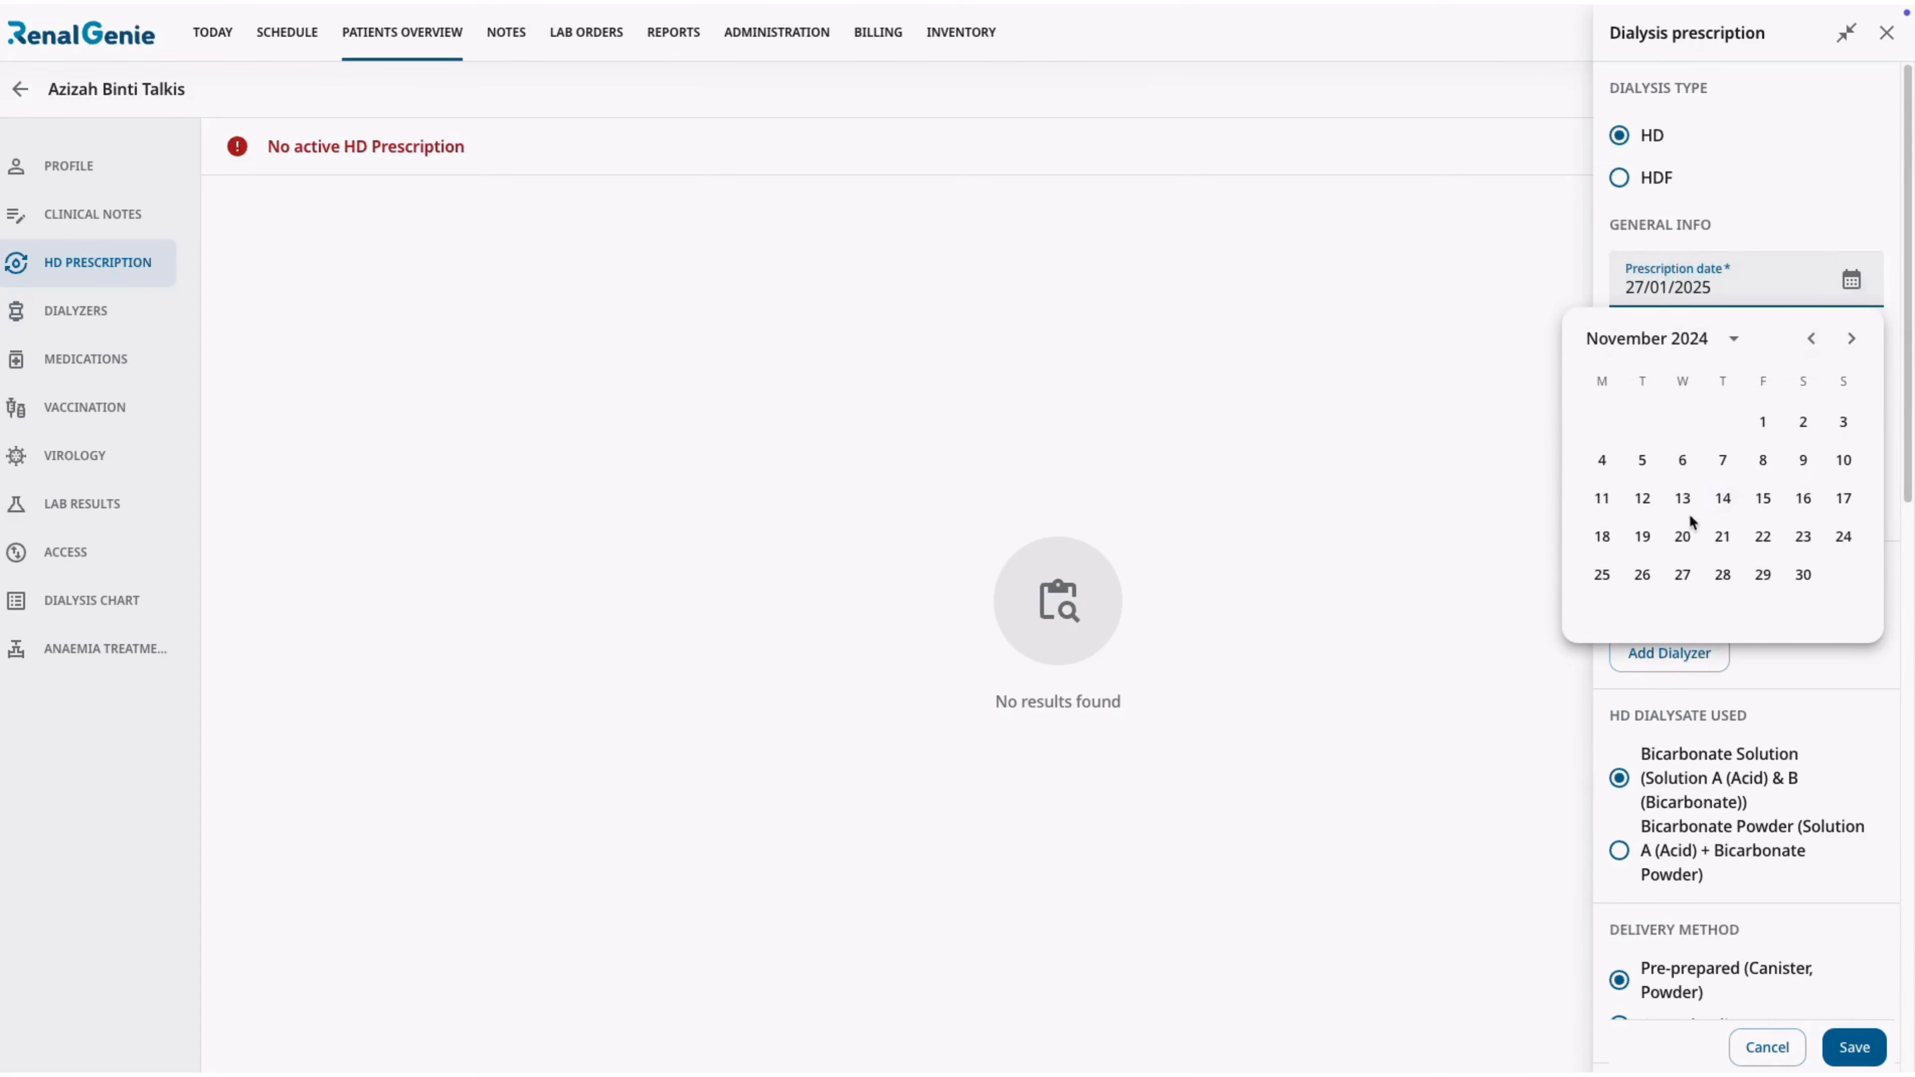
left_click(1682, 498)
left_click(1831, 349)
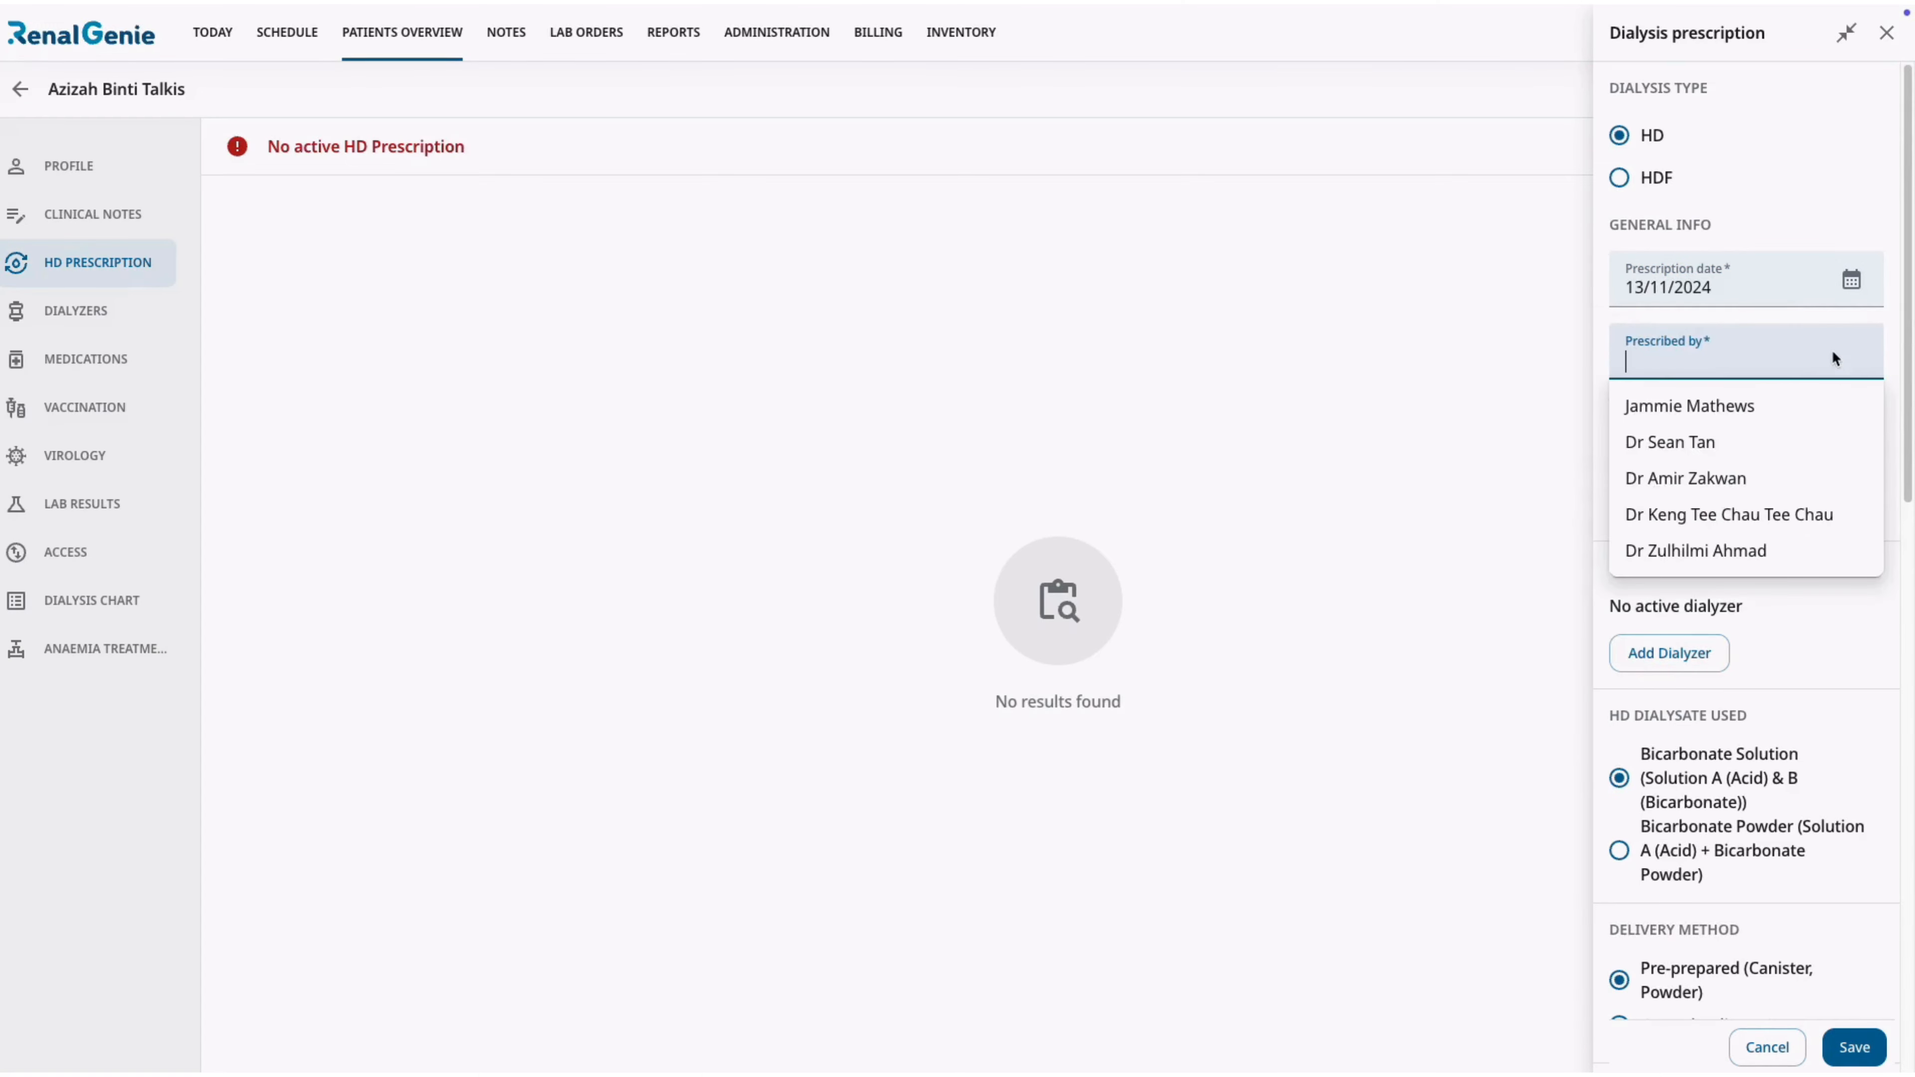
left_click(1808, 439)
Enter a blood flow (QB) of 300 ml/min and a dry weight of 56 kg in the prescription.
left_click(1822, 436)
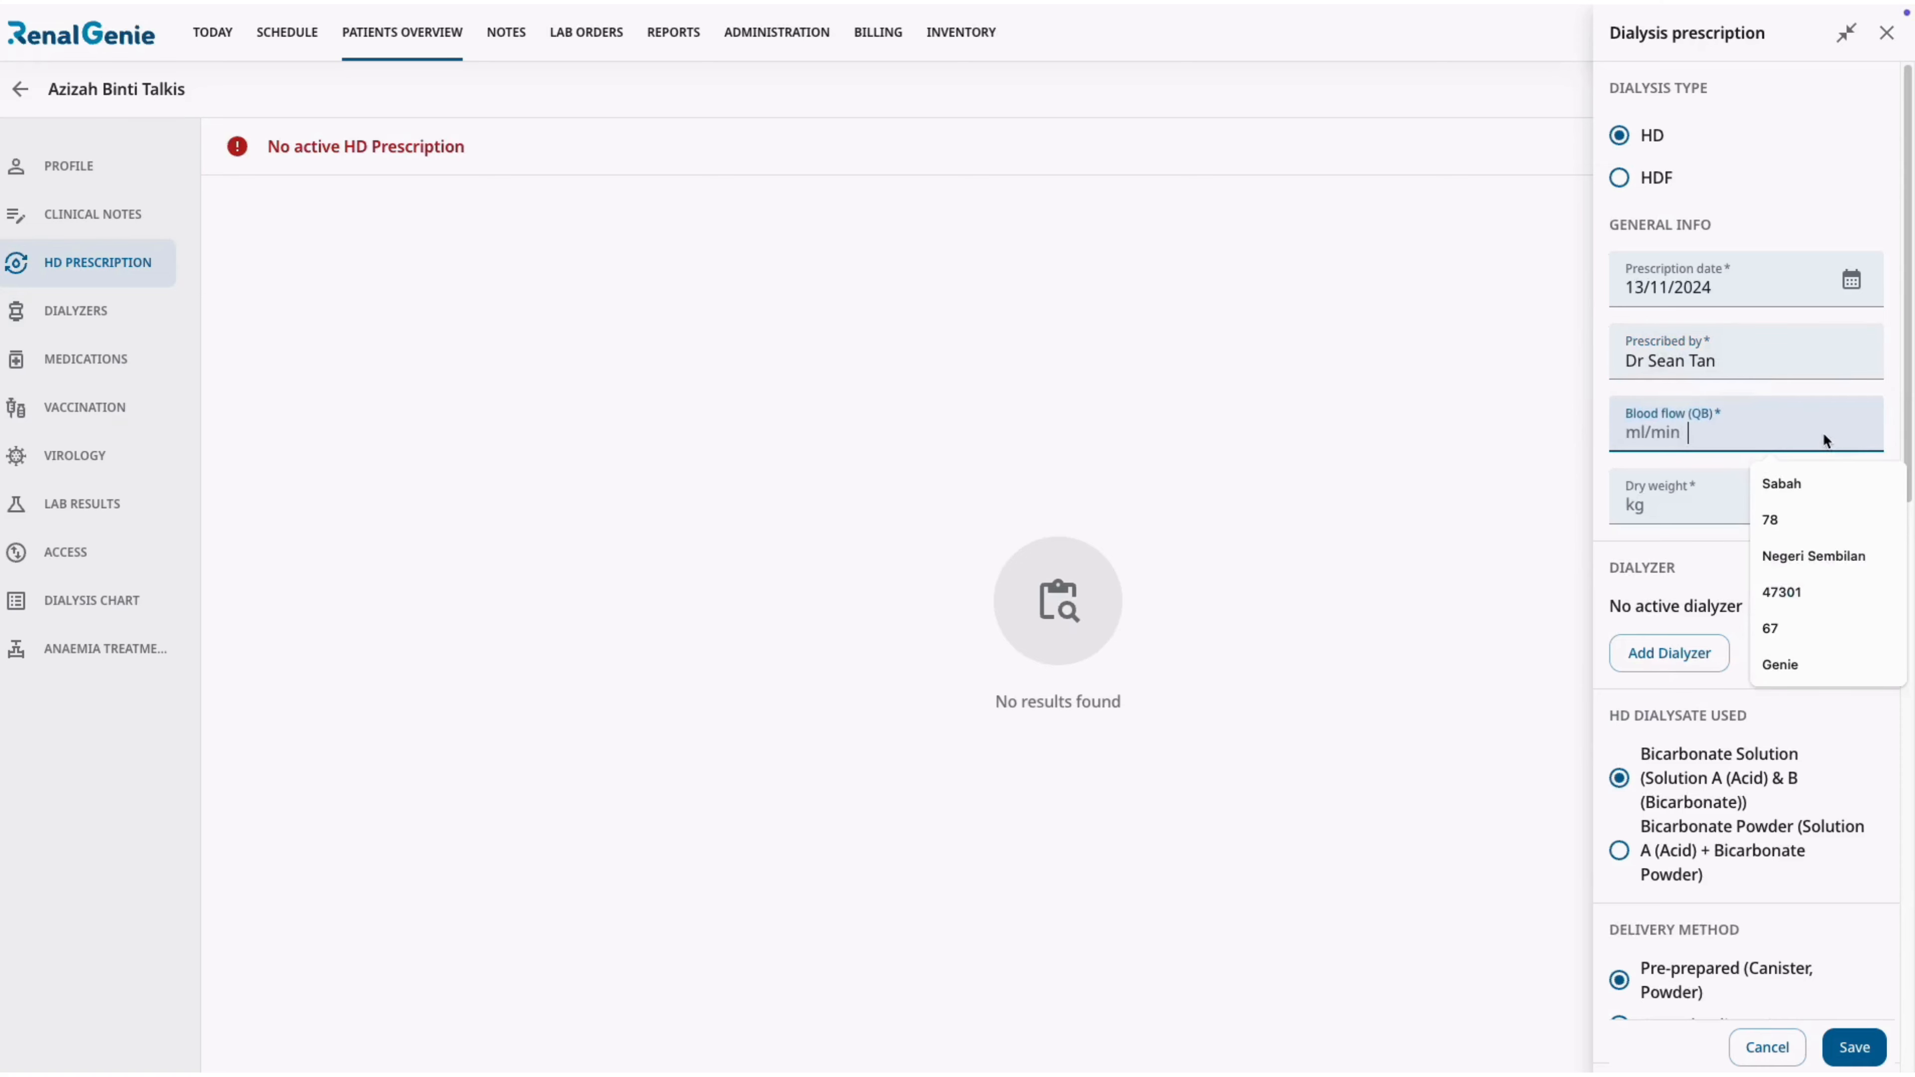
type("300")
left_click(1822, 486)
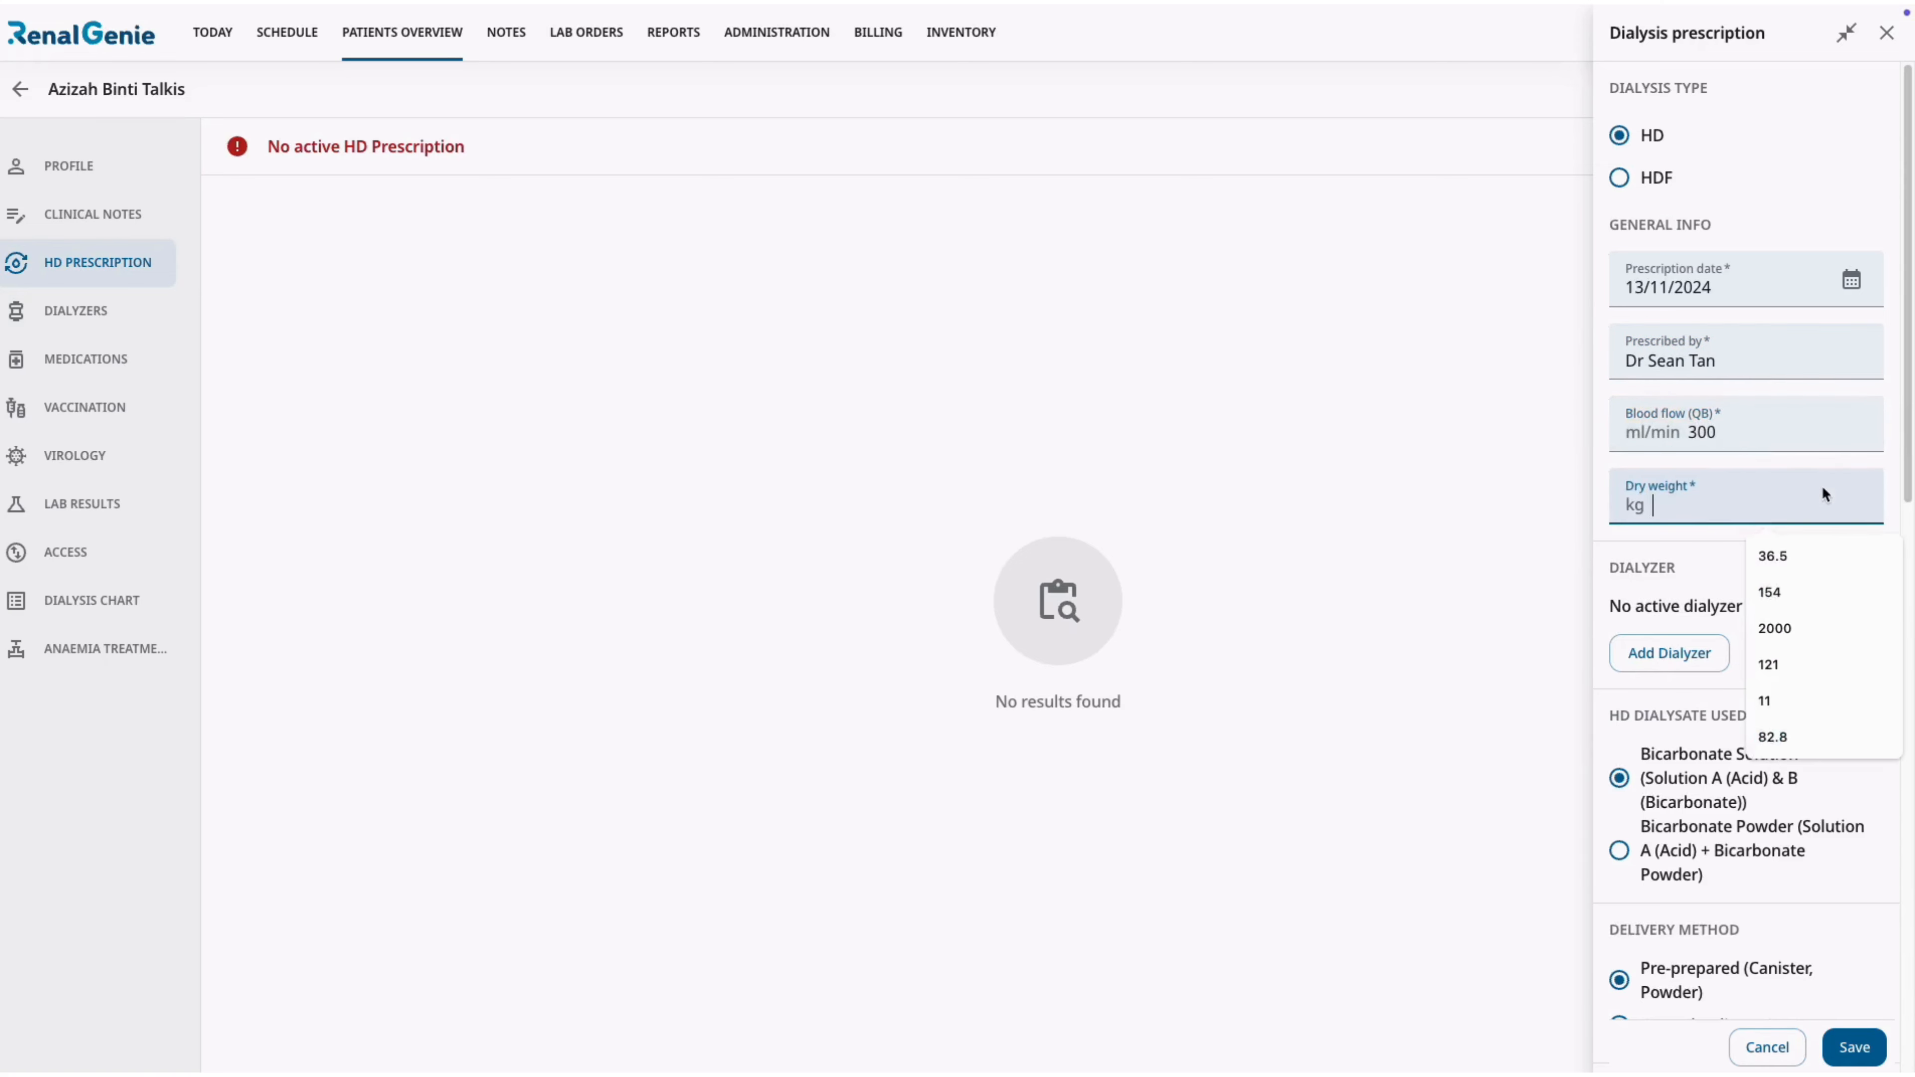
type("56")
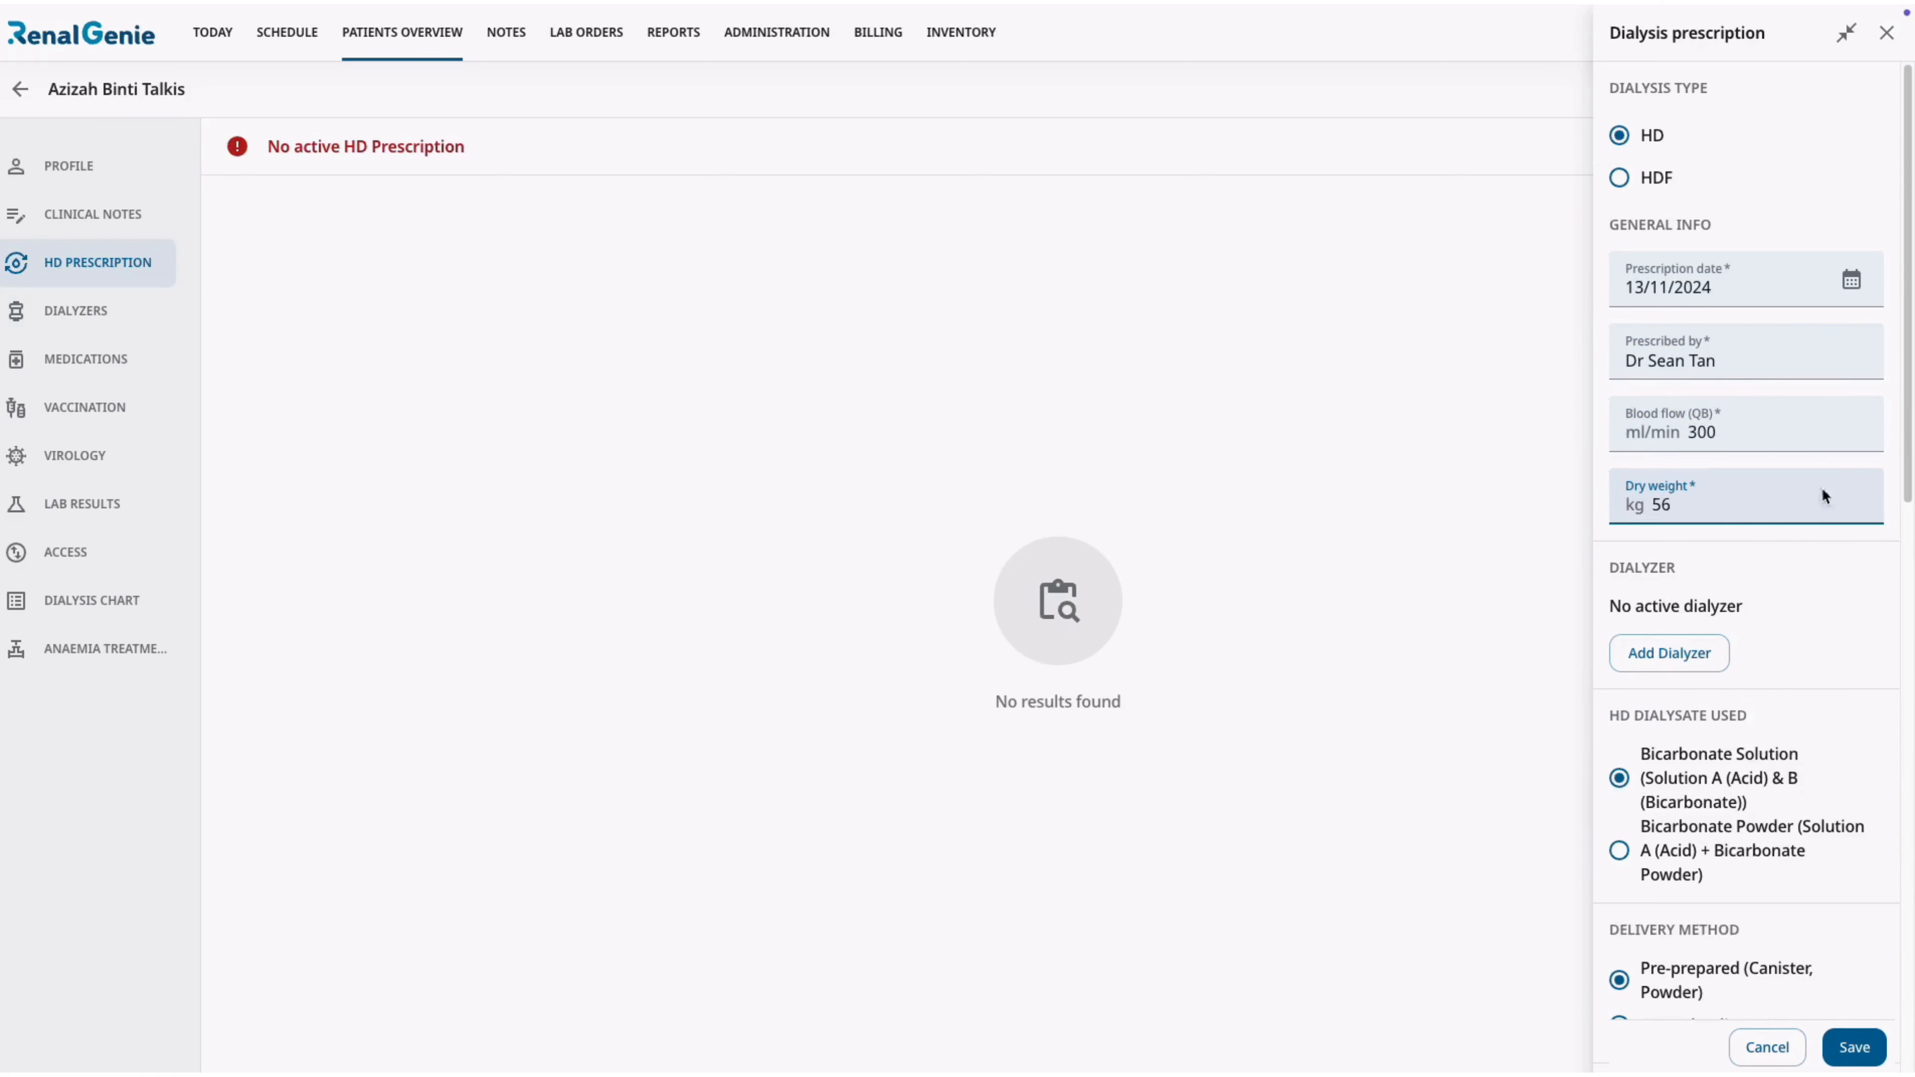
left_click(1822, 603)
Fill in the Unfractionated Heparin doses: 2000 units prime, 2000 units bolus and 1000 units hourly.
scroll(1823, 604, "down", 3)
scroll(1824, 613, "down", 5)
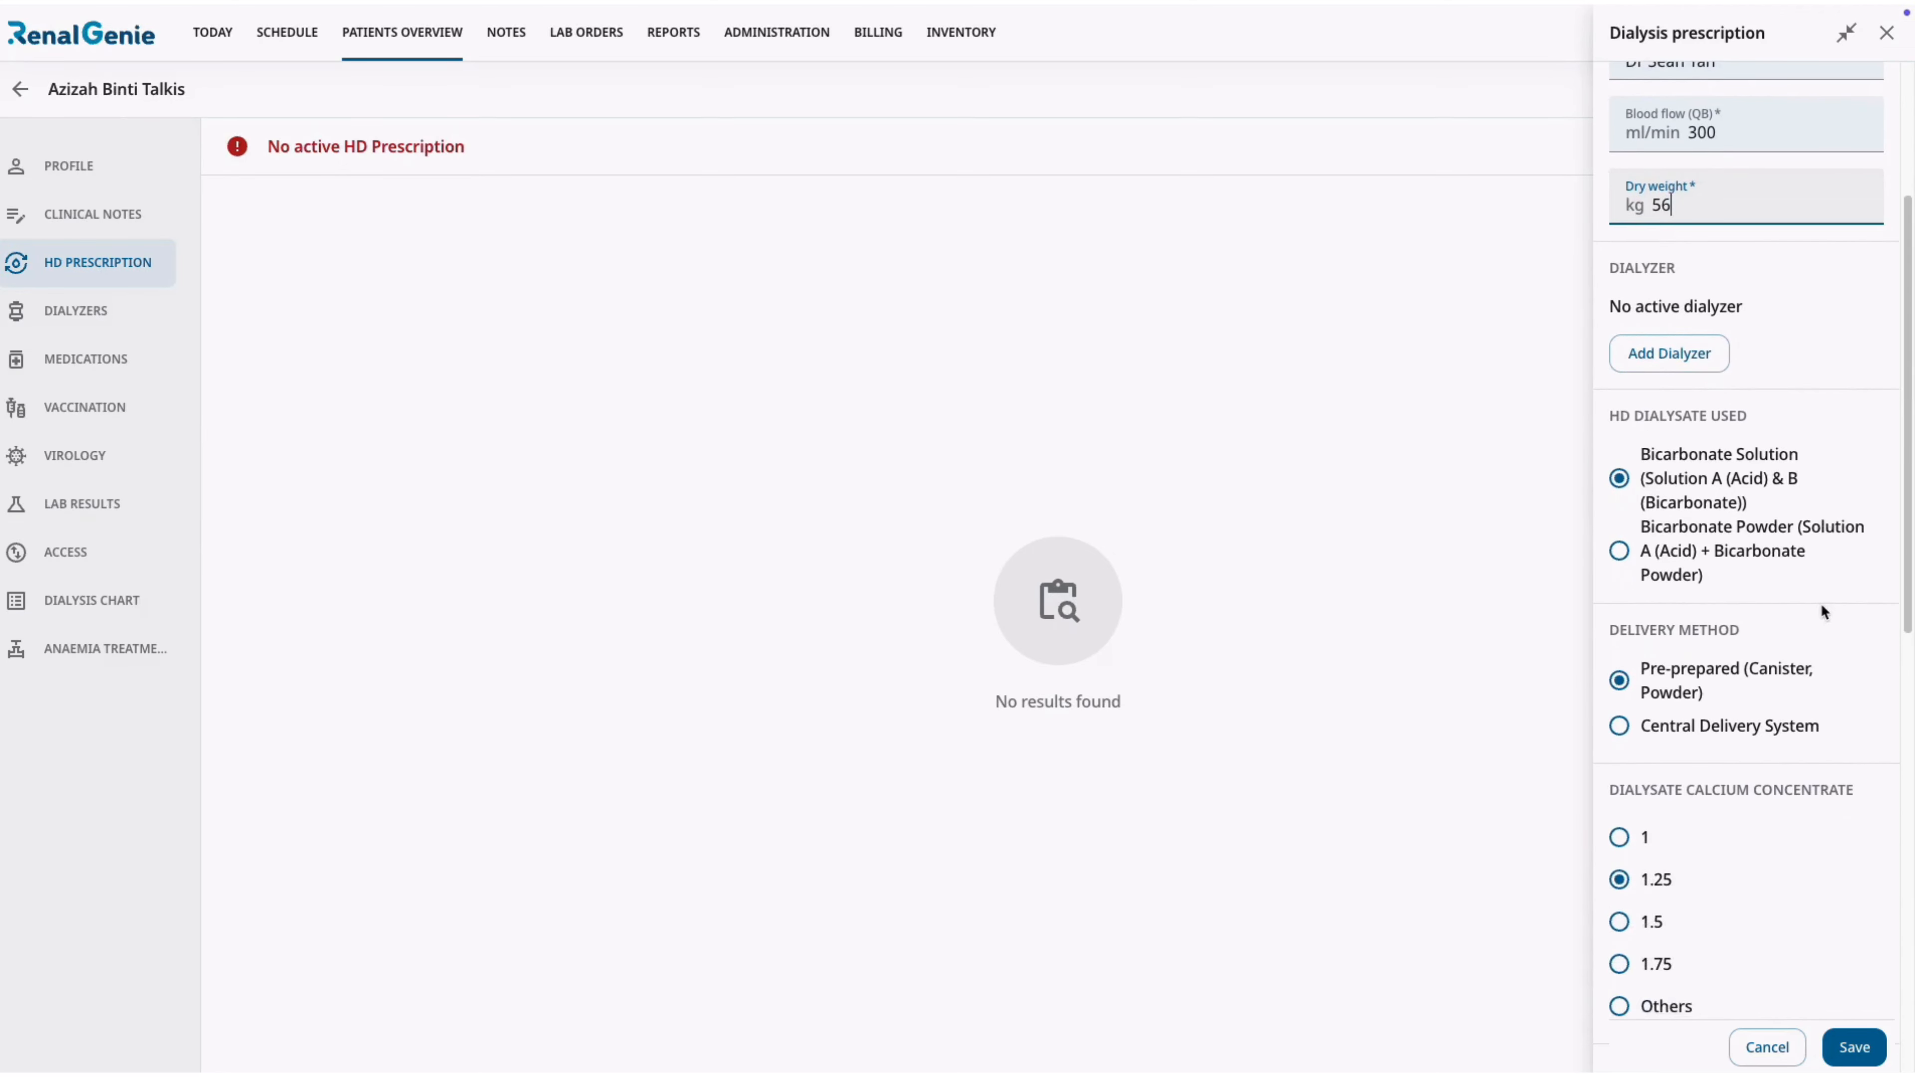
scroll(1821, 611, "down", 5)
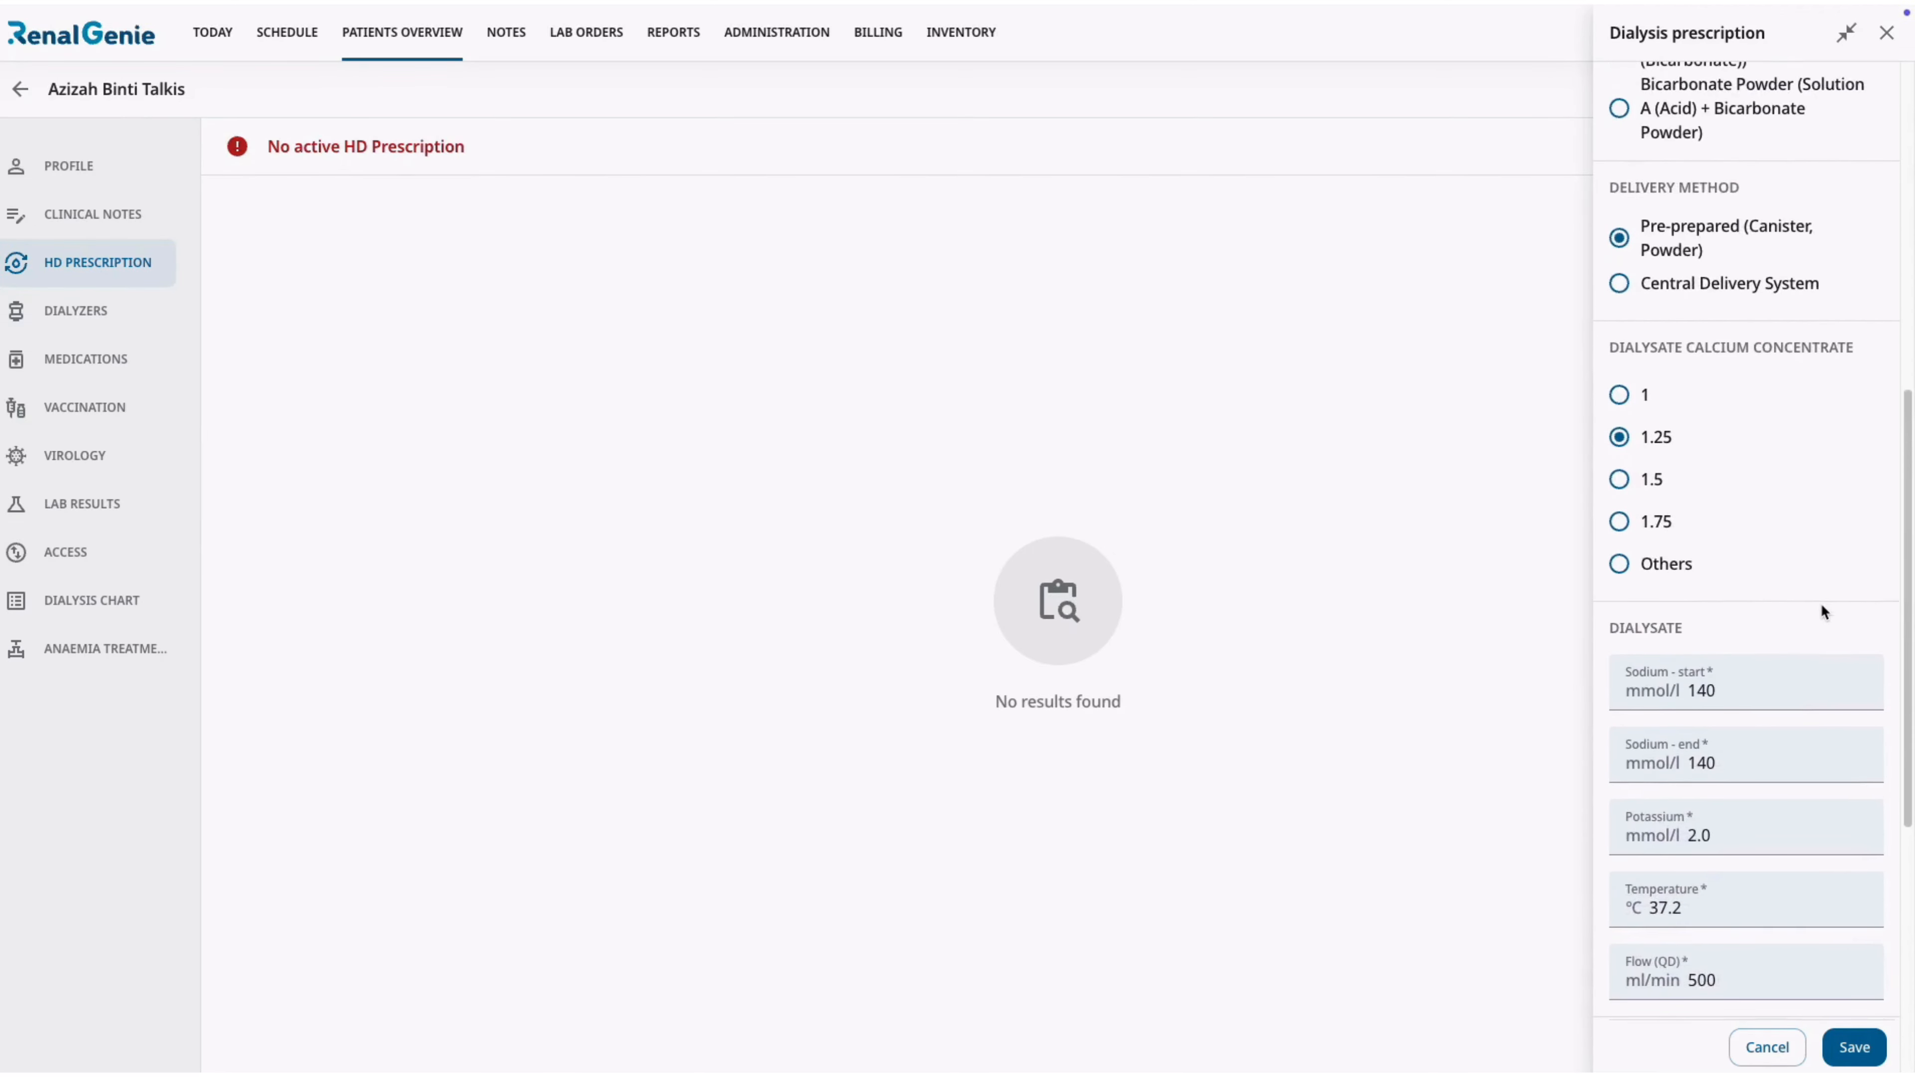
scroll(1822, 605, "down", 3)
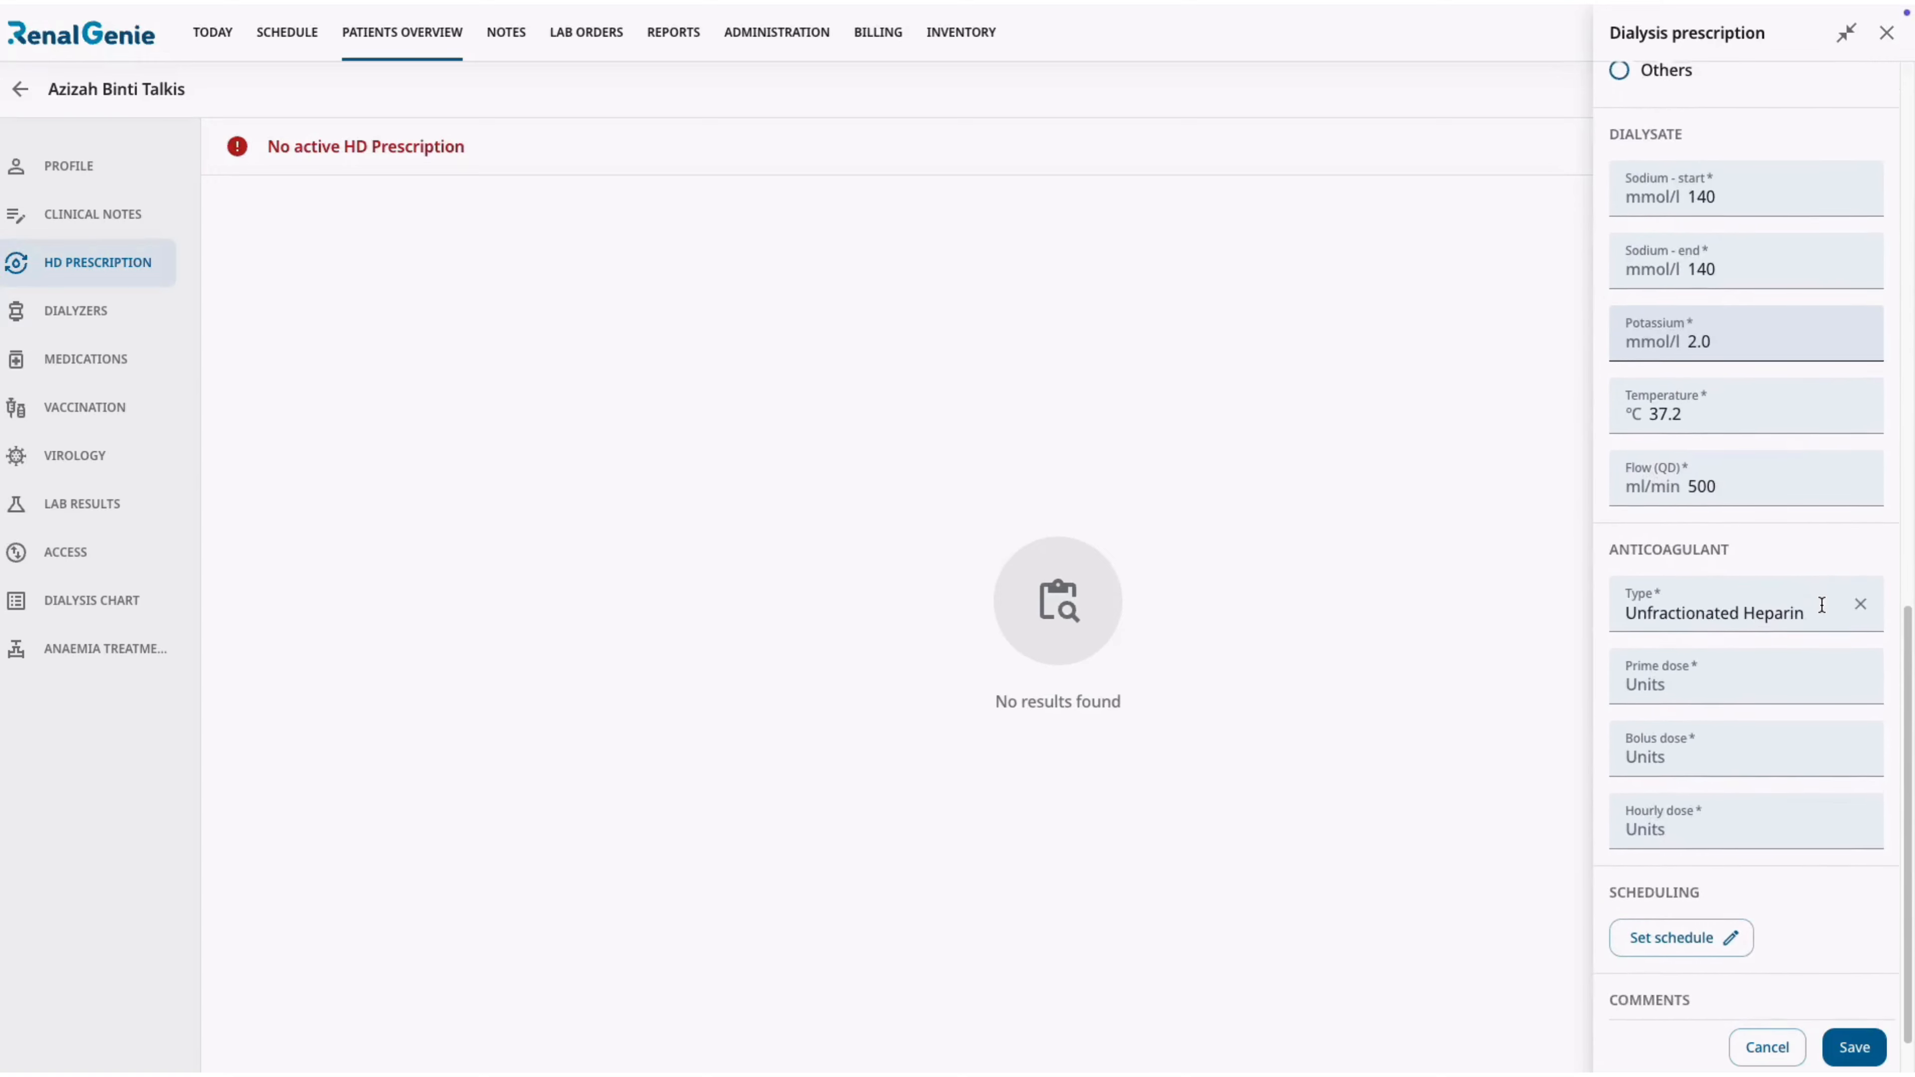
left_click(1811, 620)
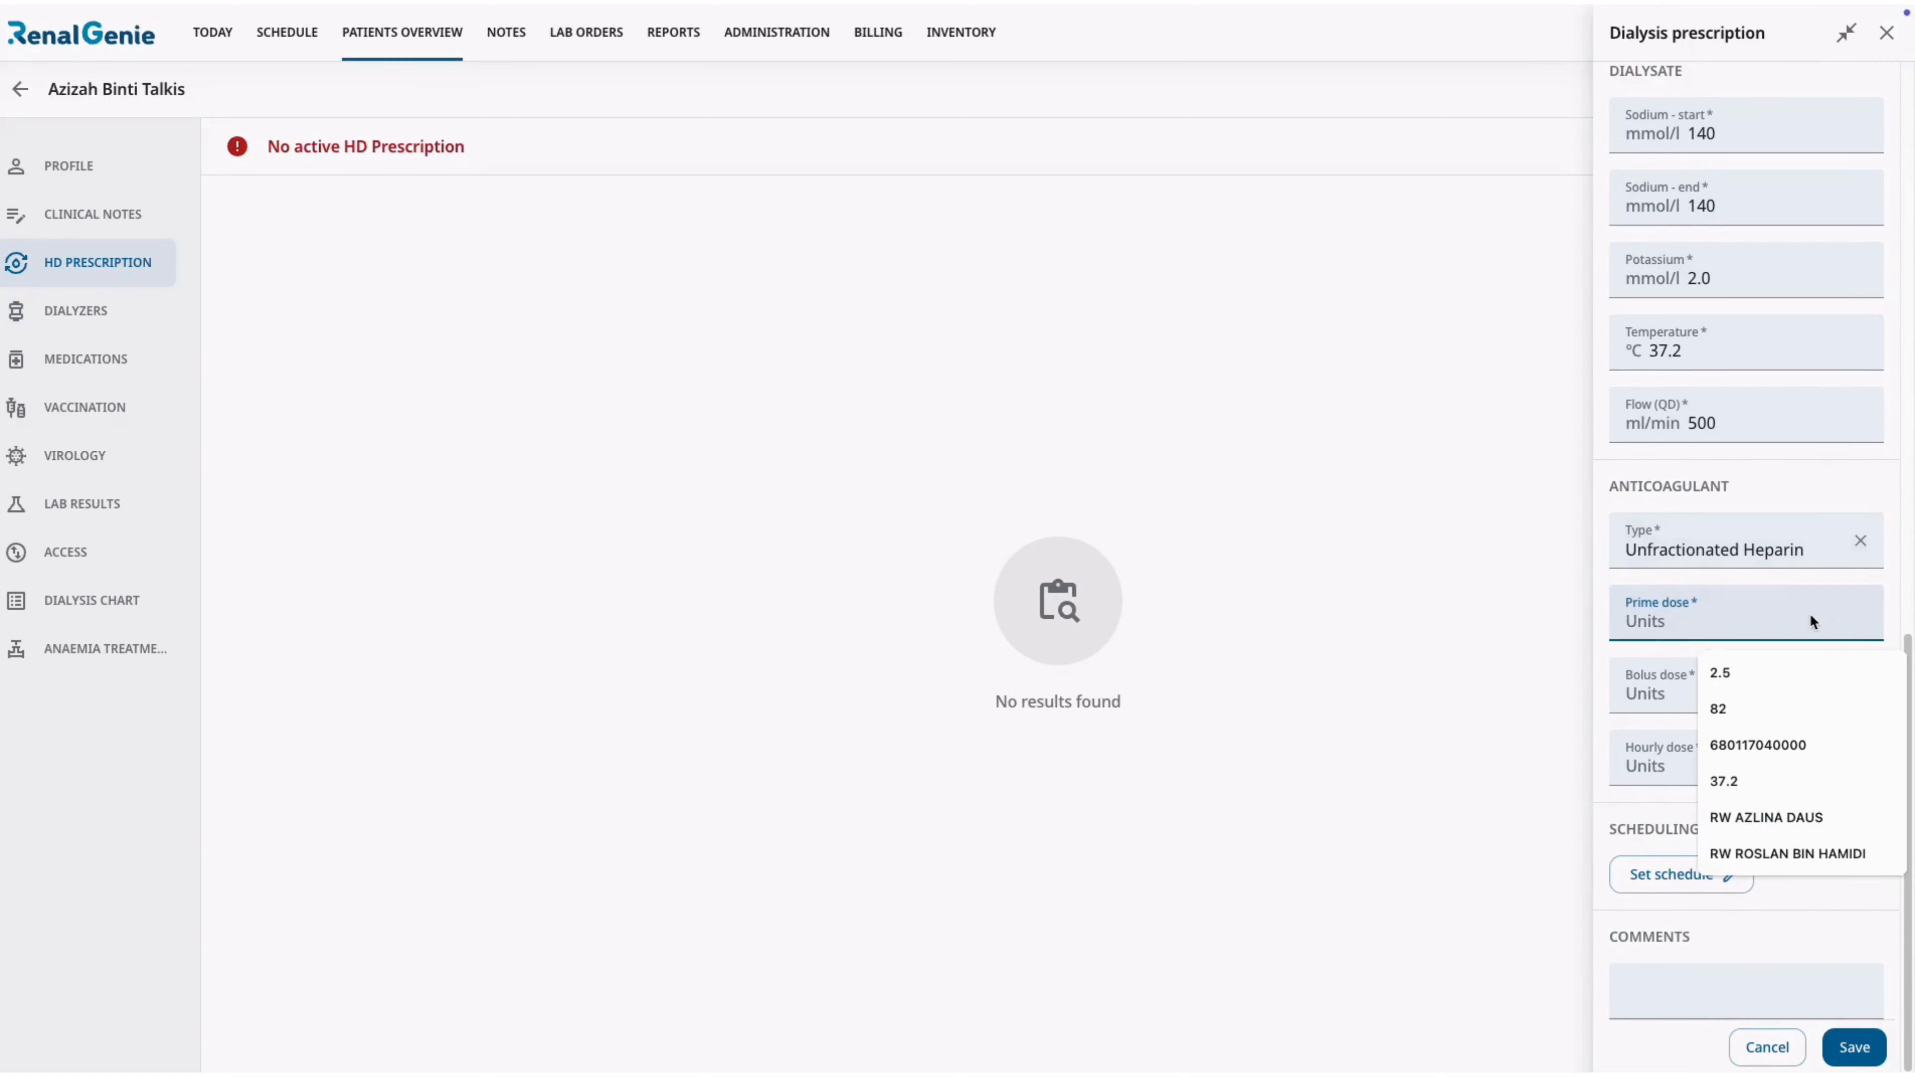
type("2000")
left_click(1807, 680)
type("2000")
left_click(1805, 757)
type("1000")
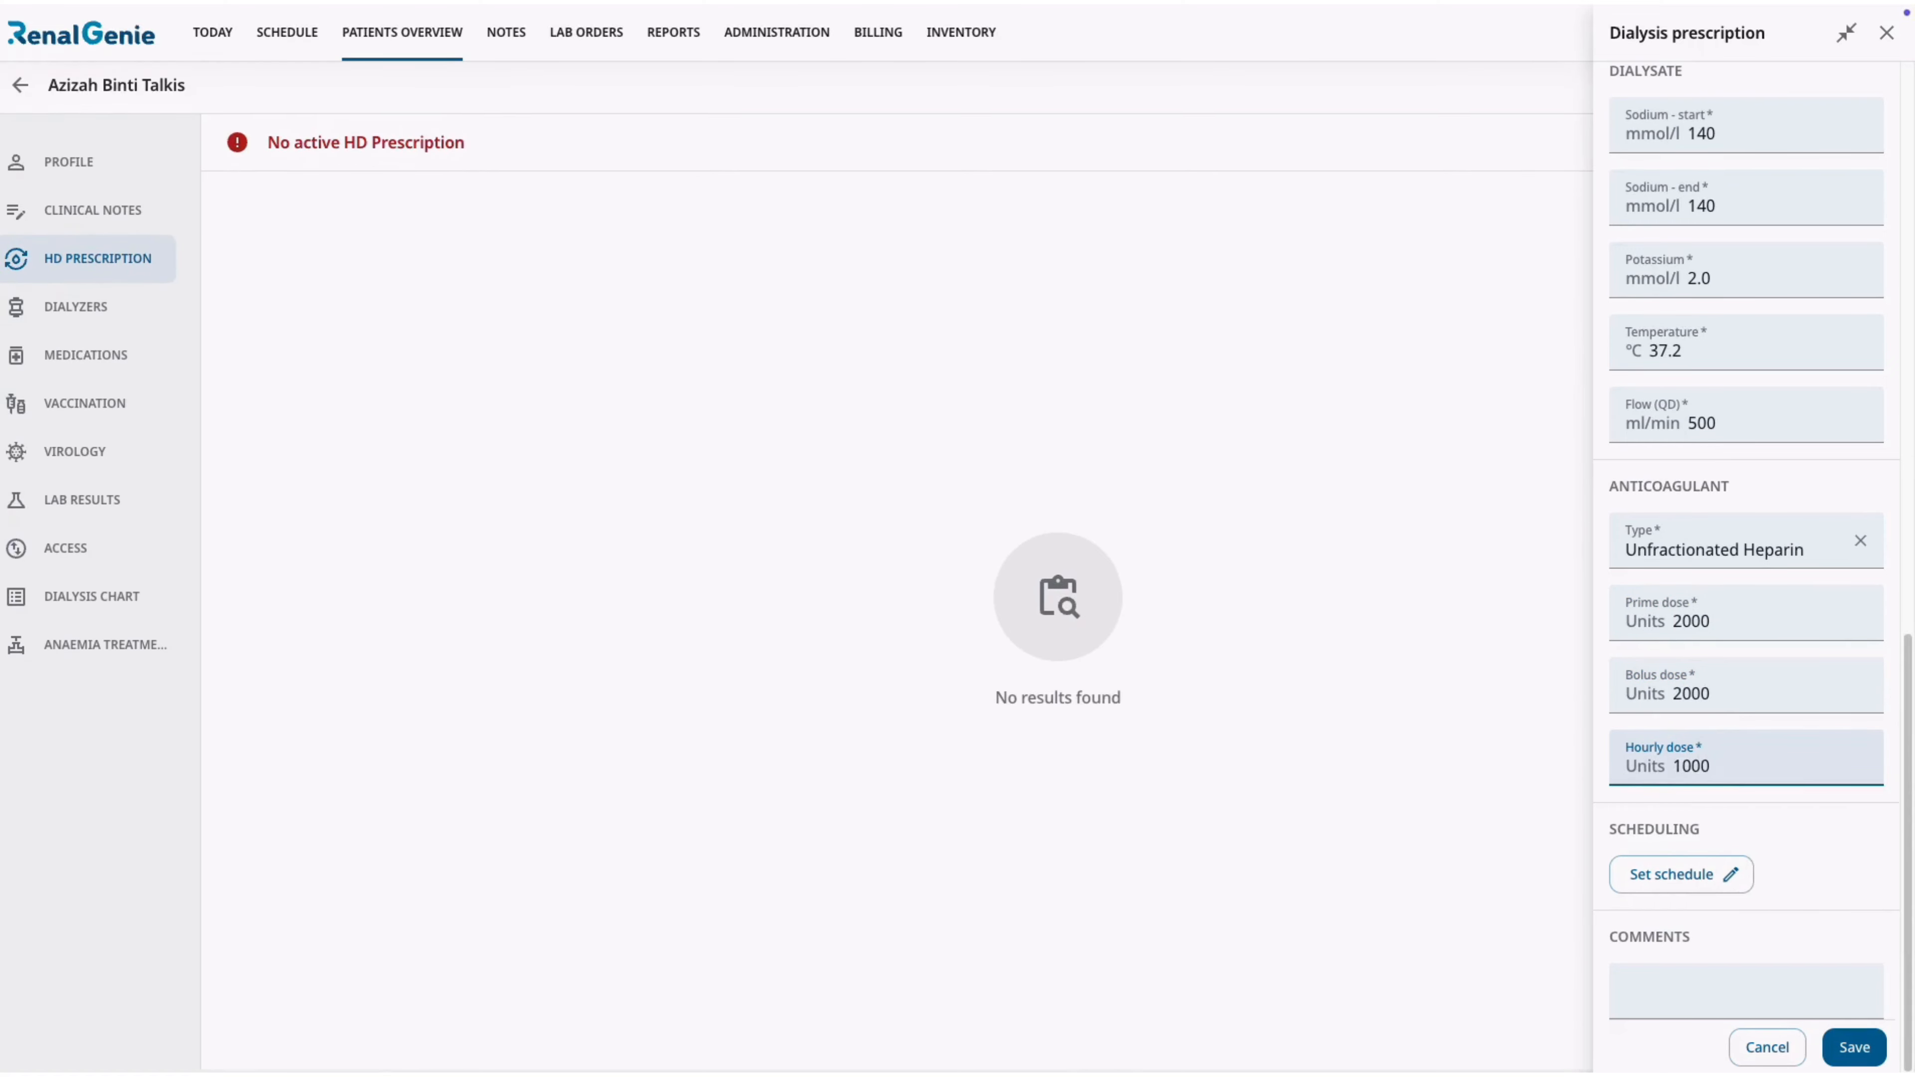
Set the recurrent HD schedule to the Mon, Wed, Fri pattern in the 3rd shift.
left_click(1713, 863)
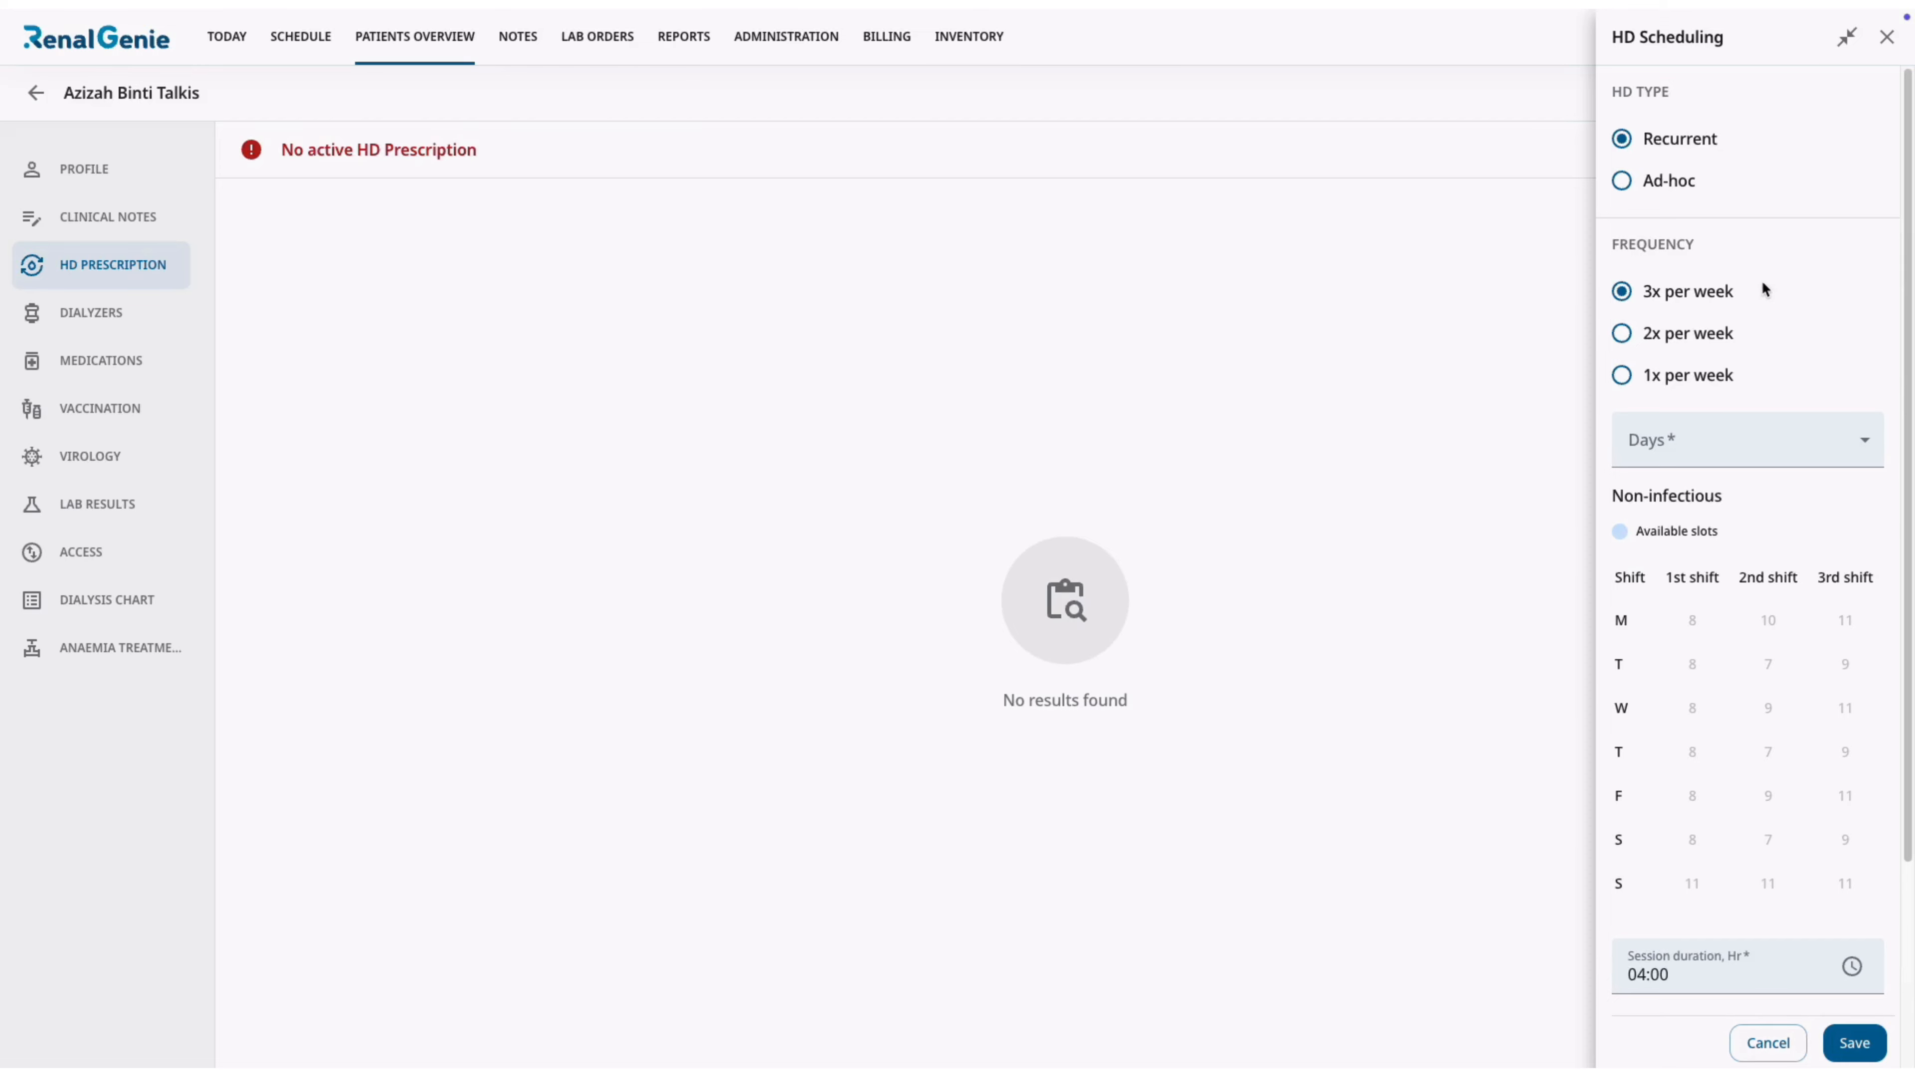
left_click(1772, 439)
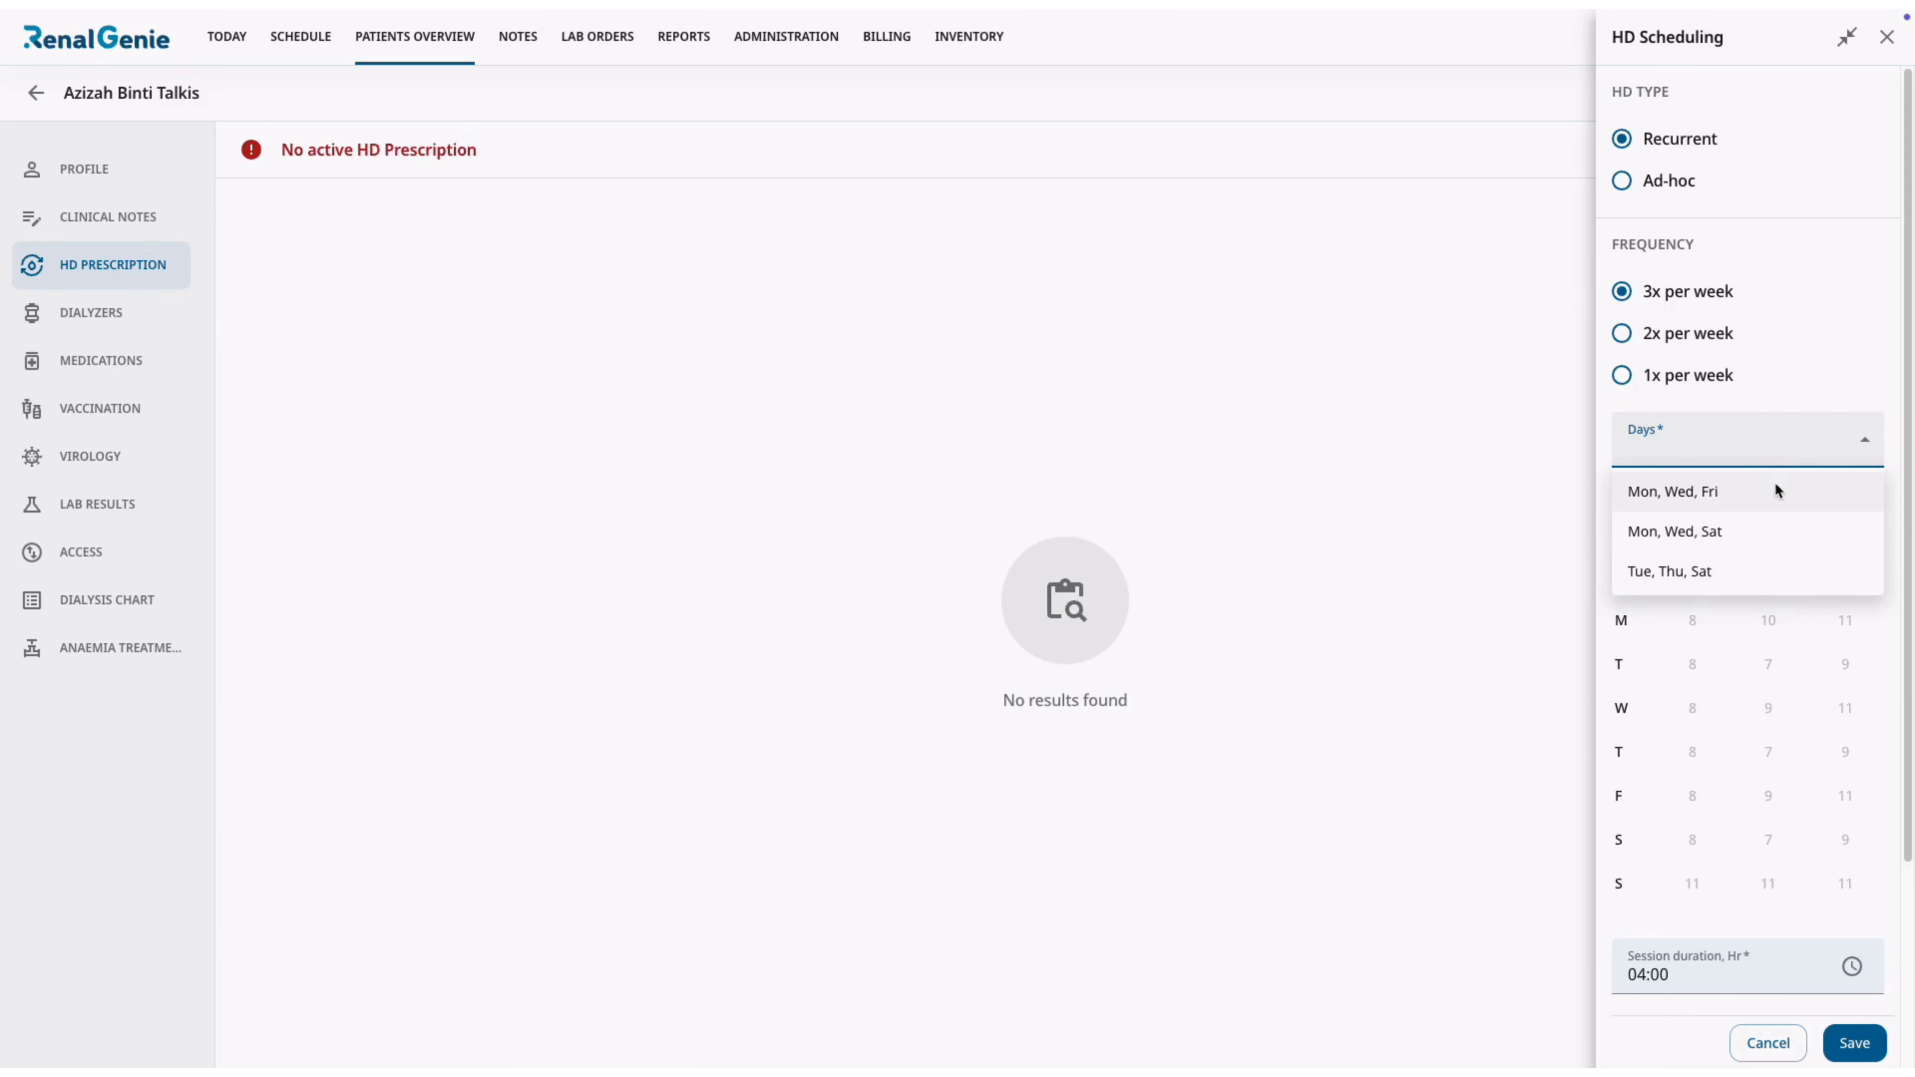
left_click(1774, 491)
left_click(1770, 623)
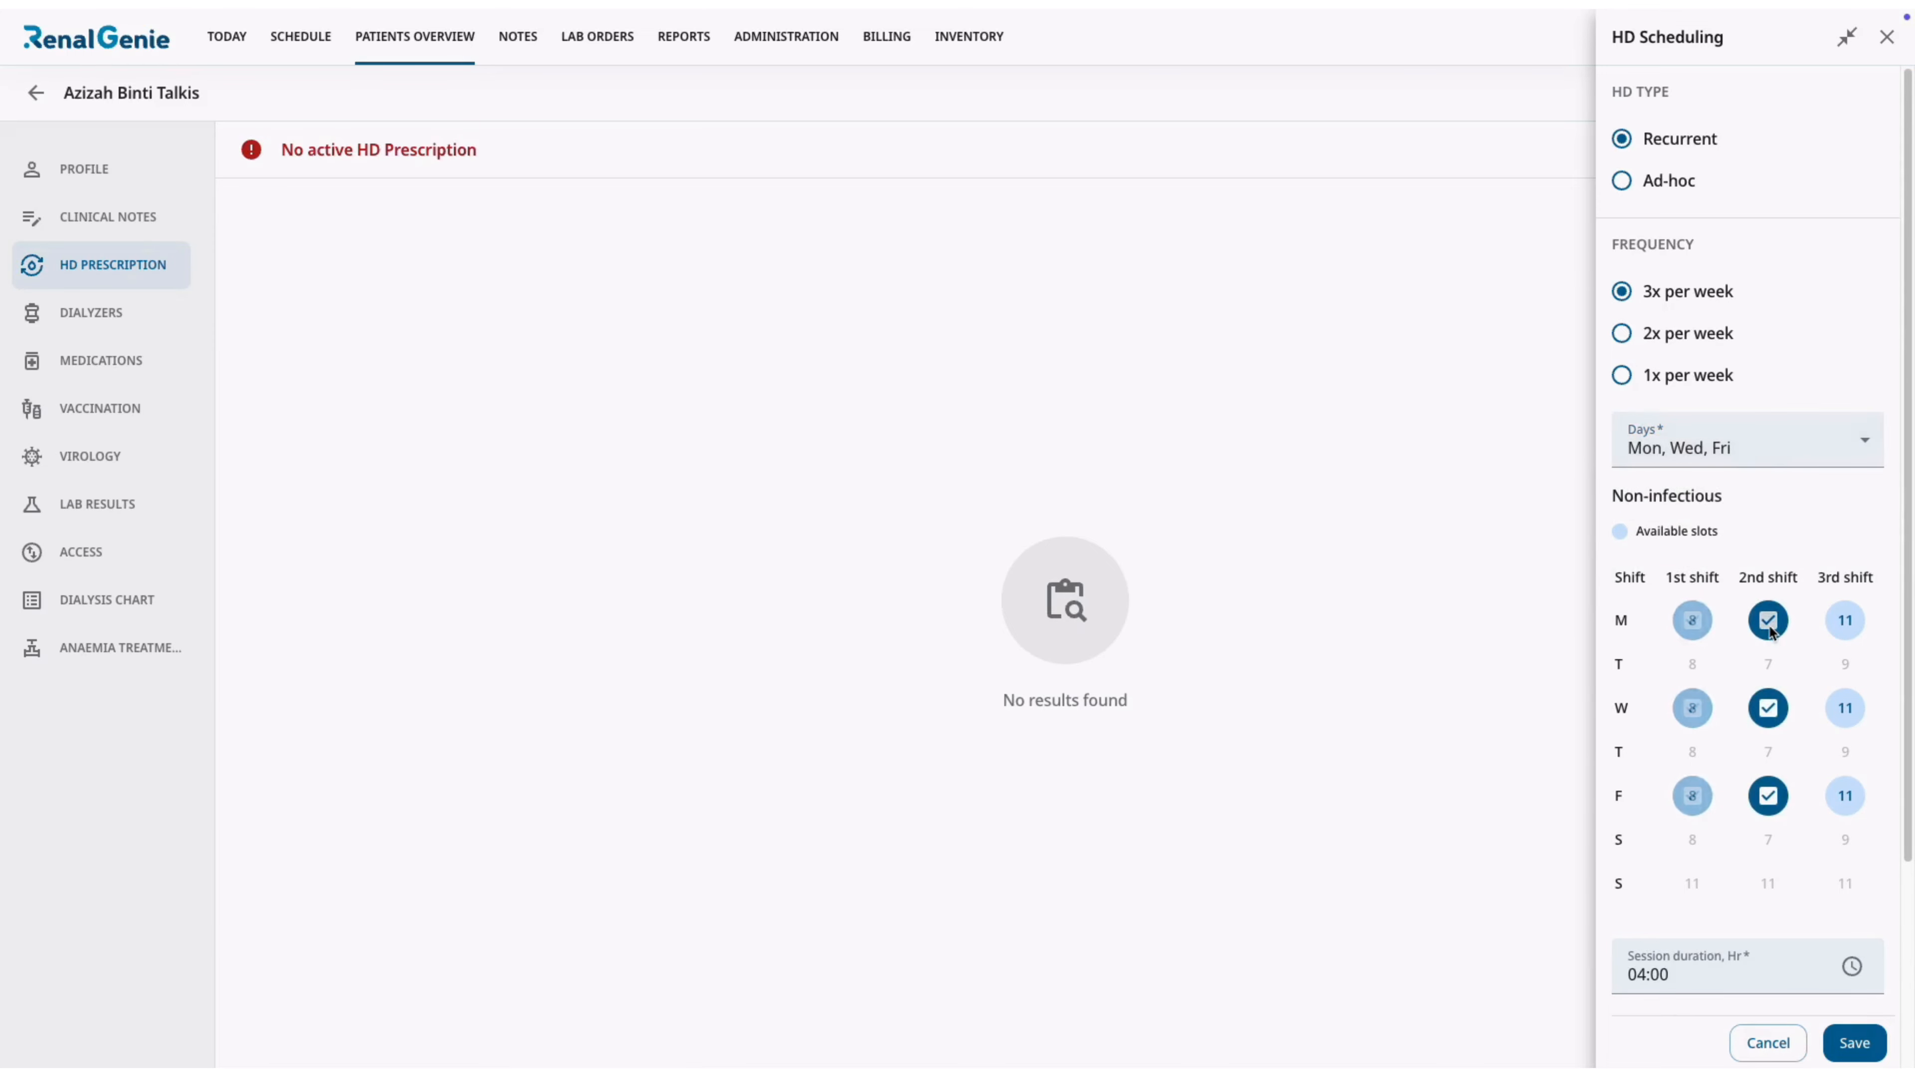
left_click(1845, 621)
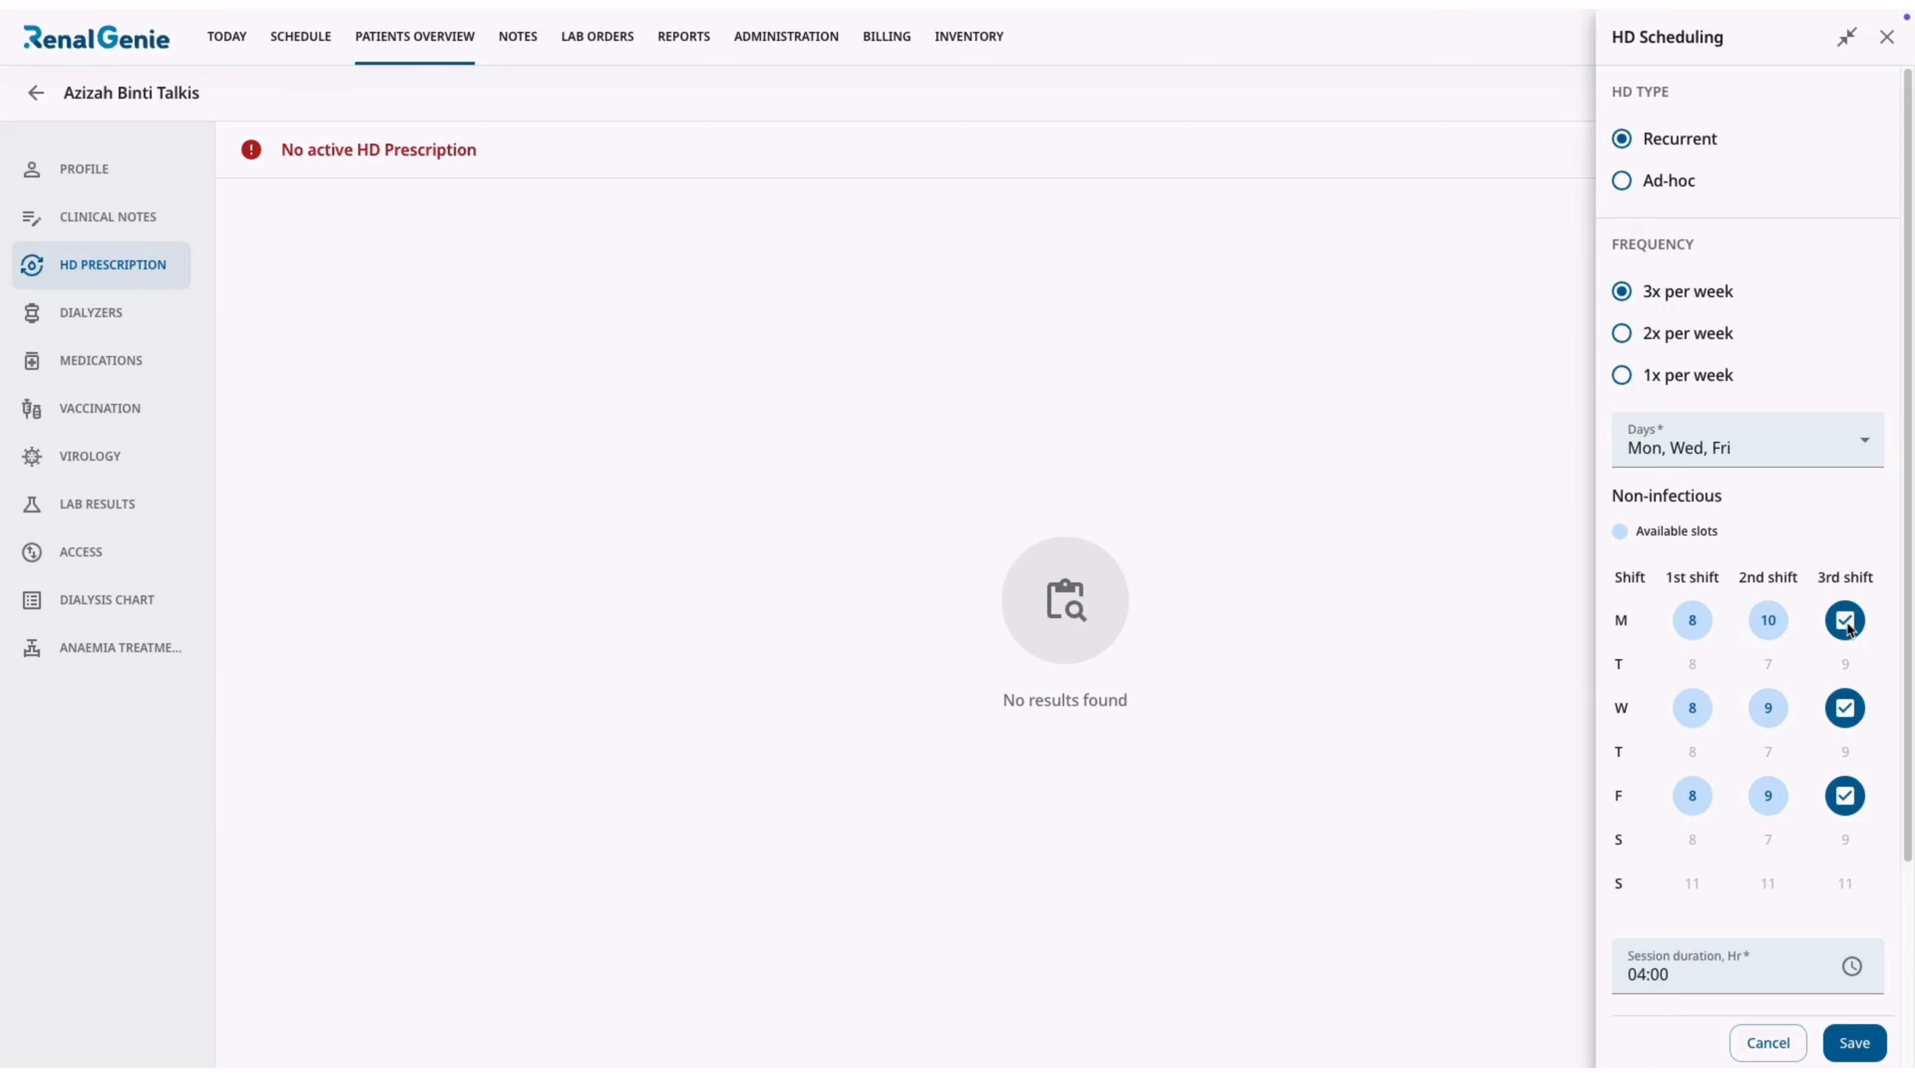
Choose 27/01/2025 as the schedule's start date, and save both the schedule and the prescription.
scroll(1848, 626, "down", 4)
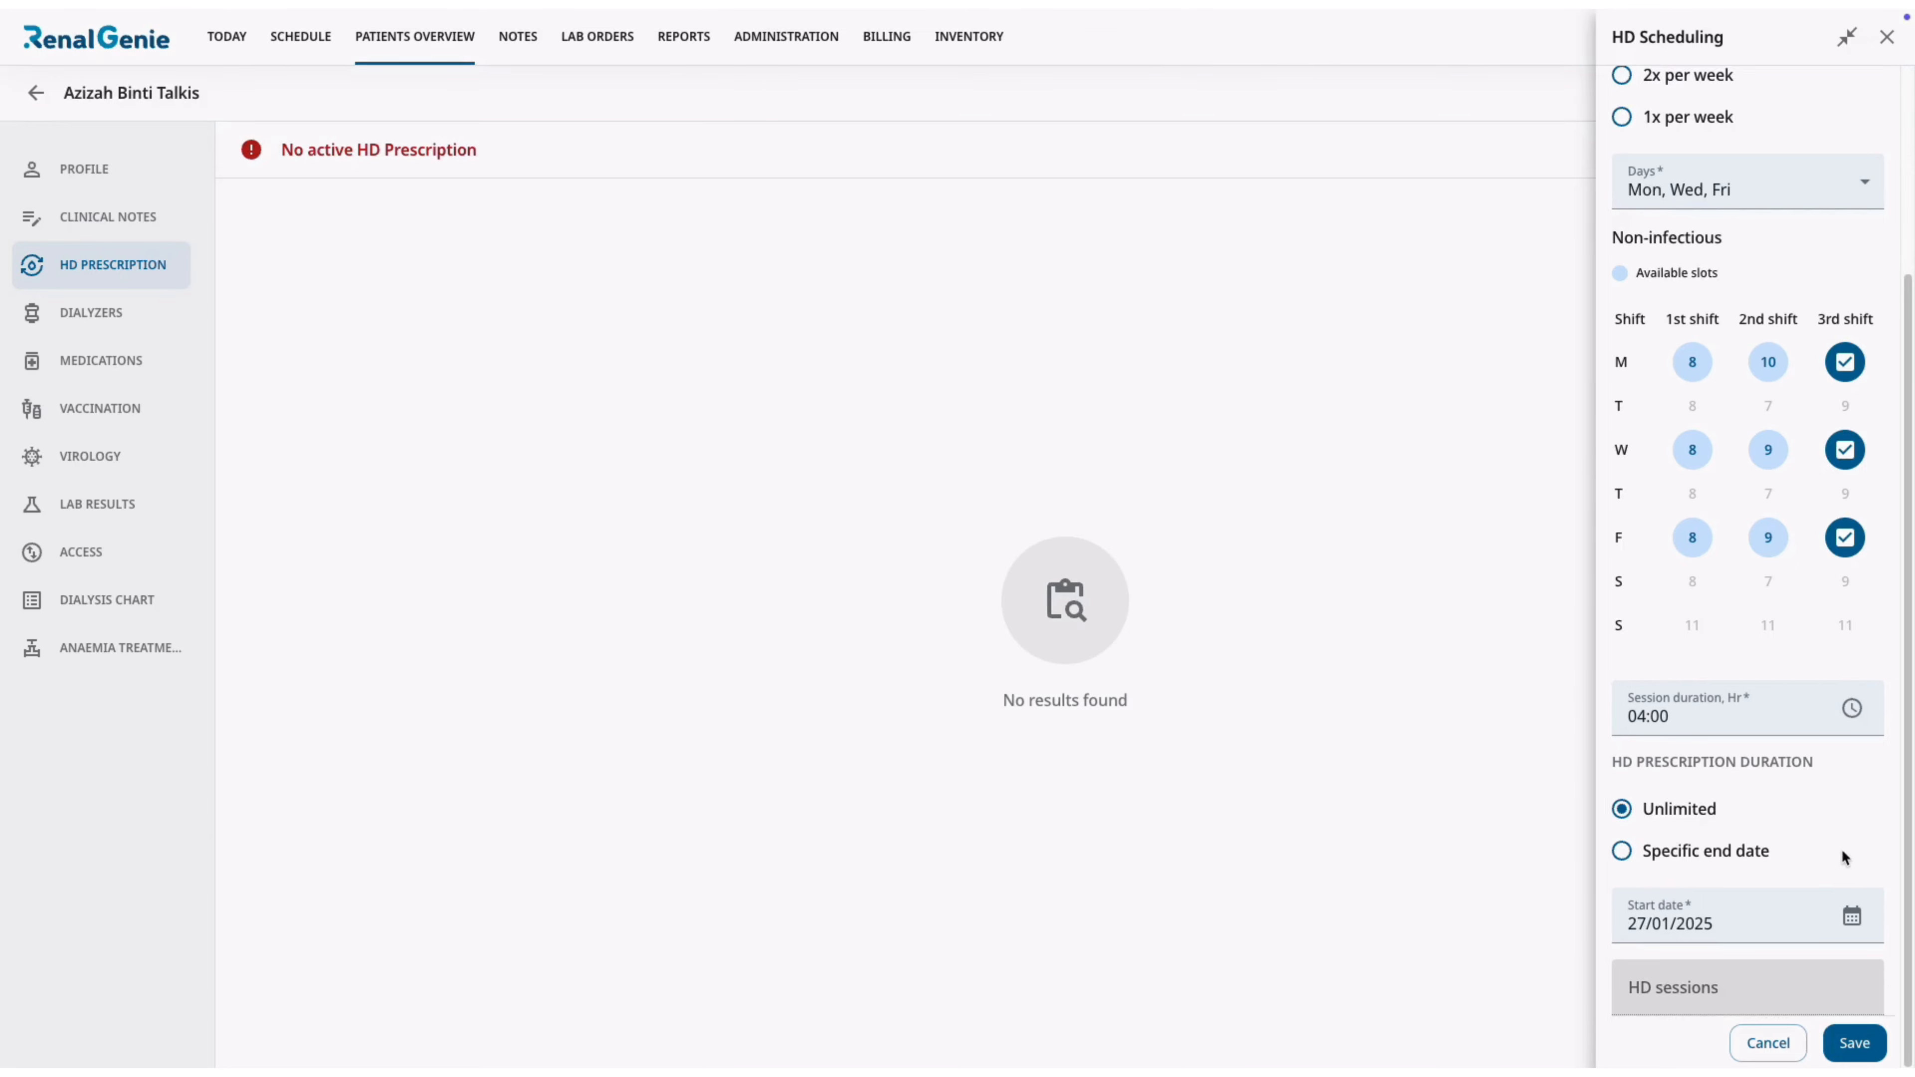
left_click(1852, 916)
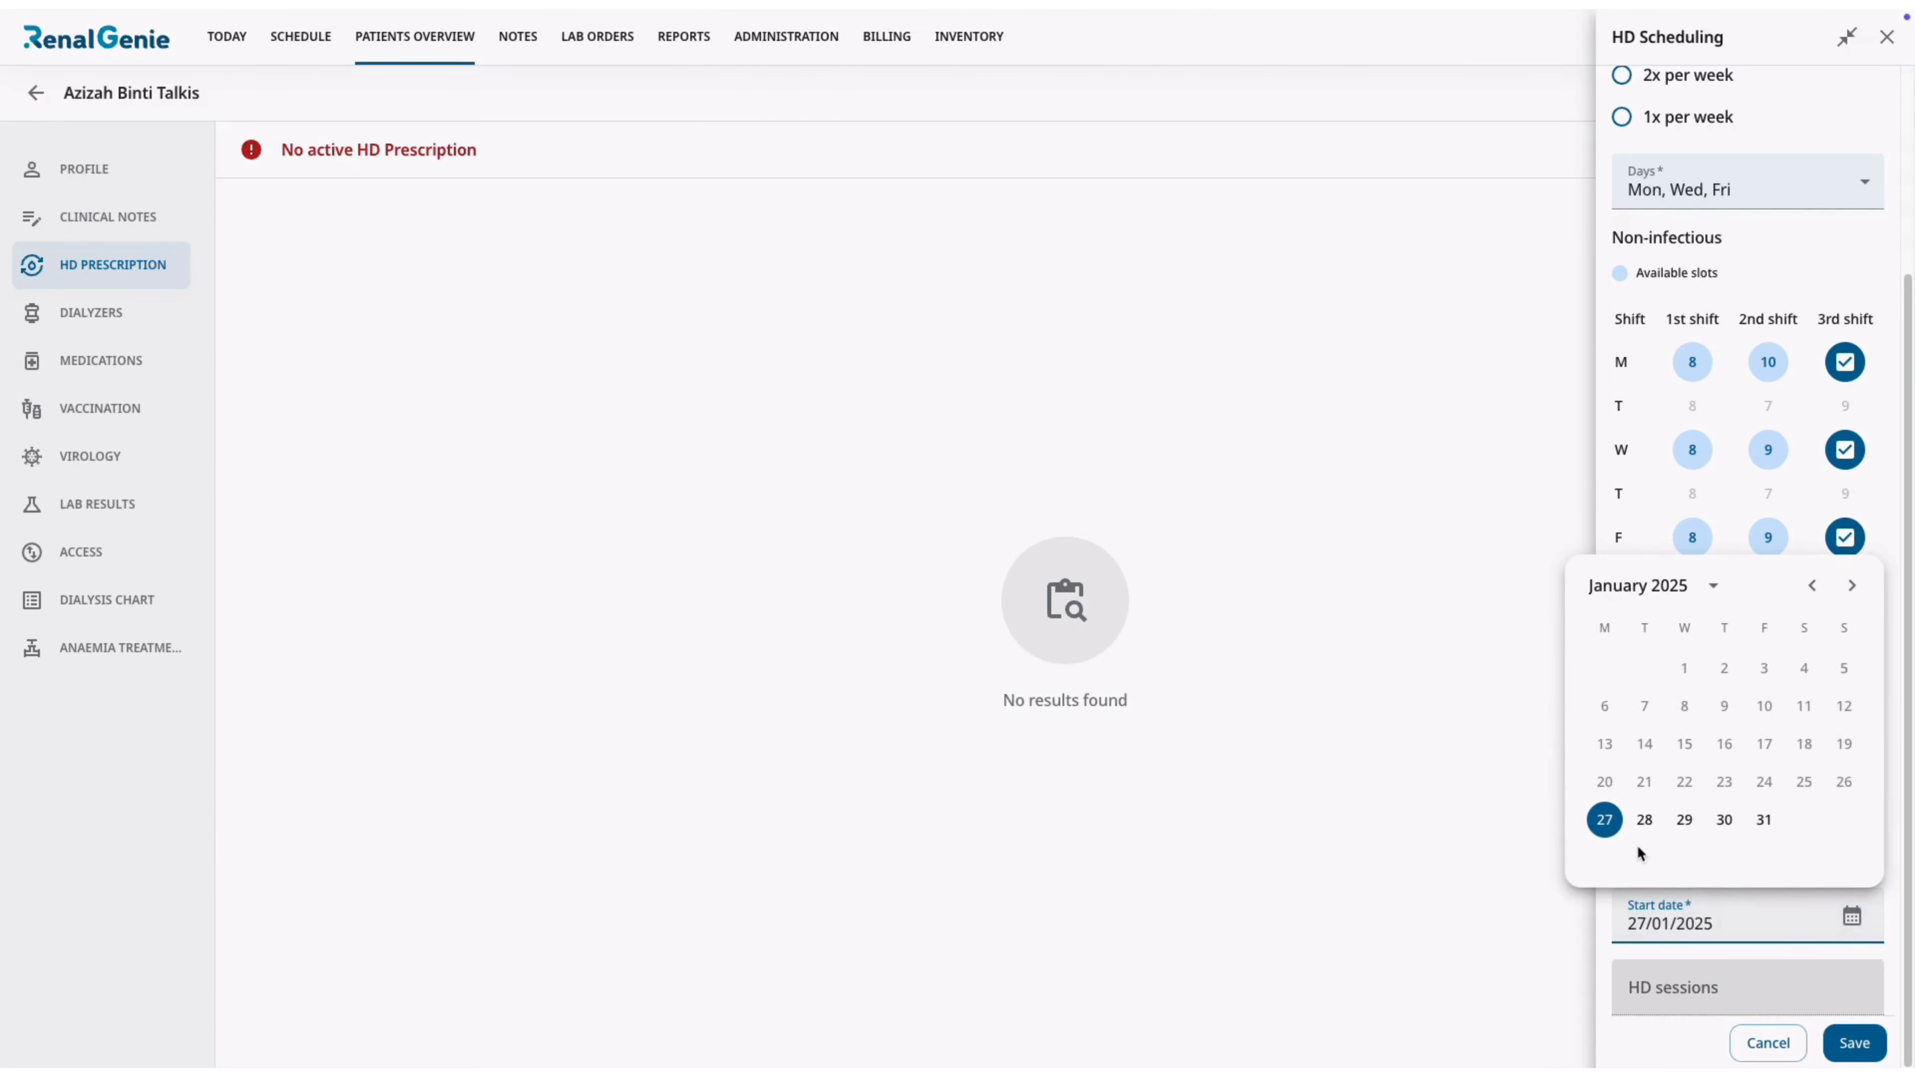
left_click(1604, 819)
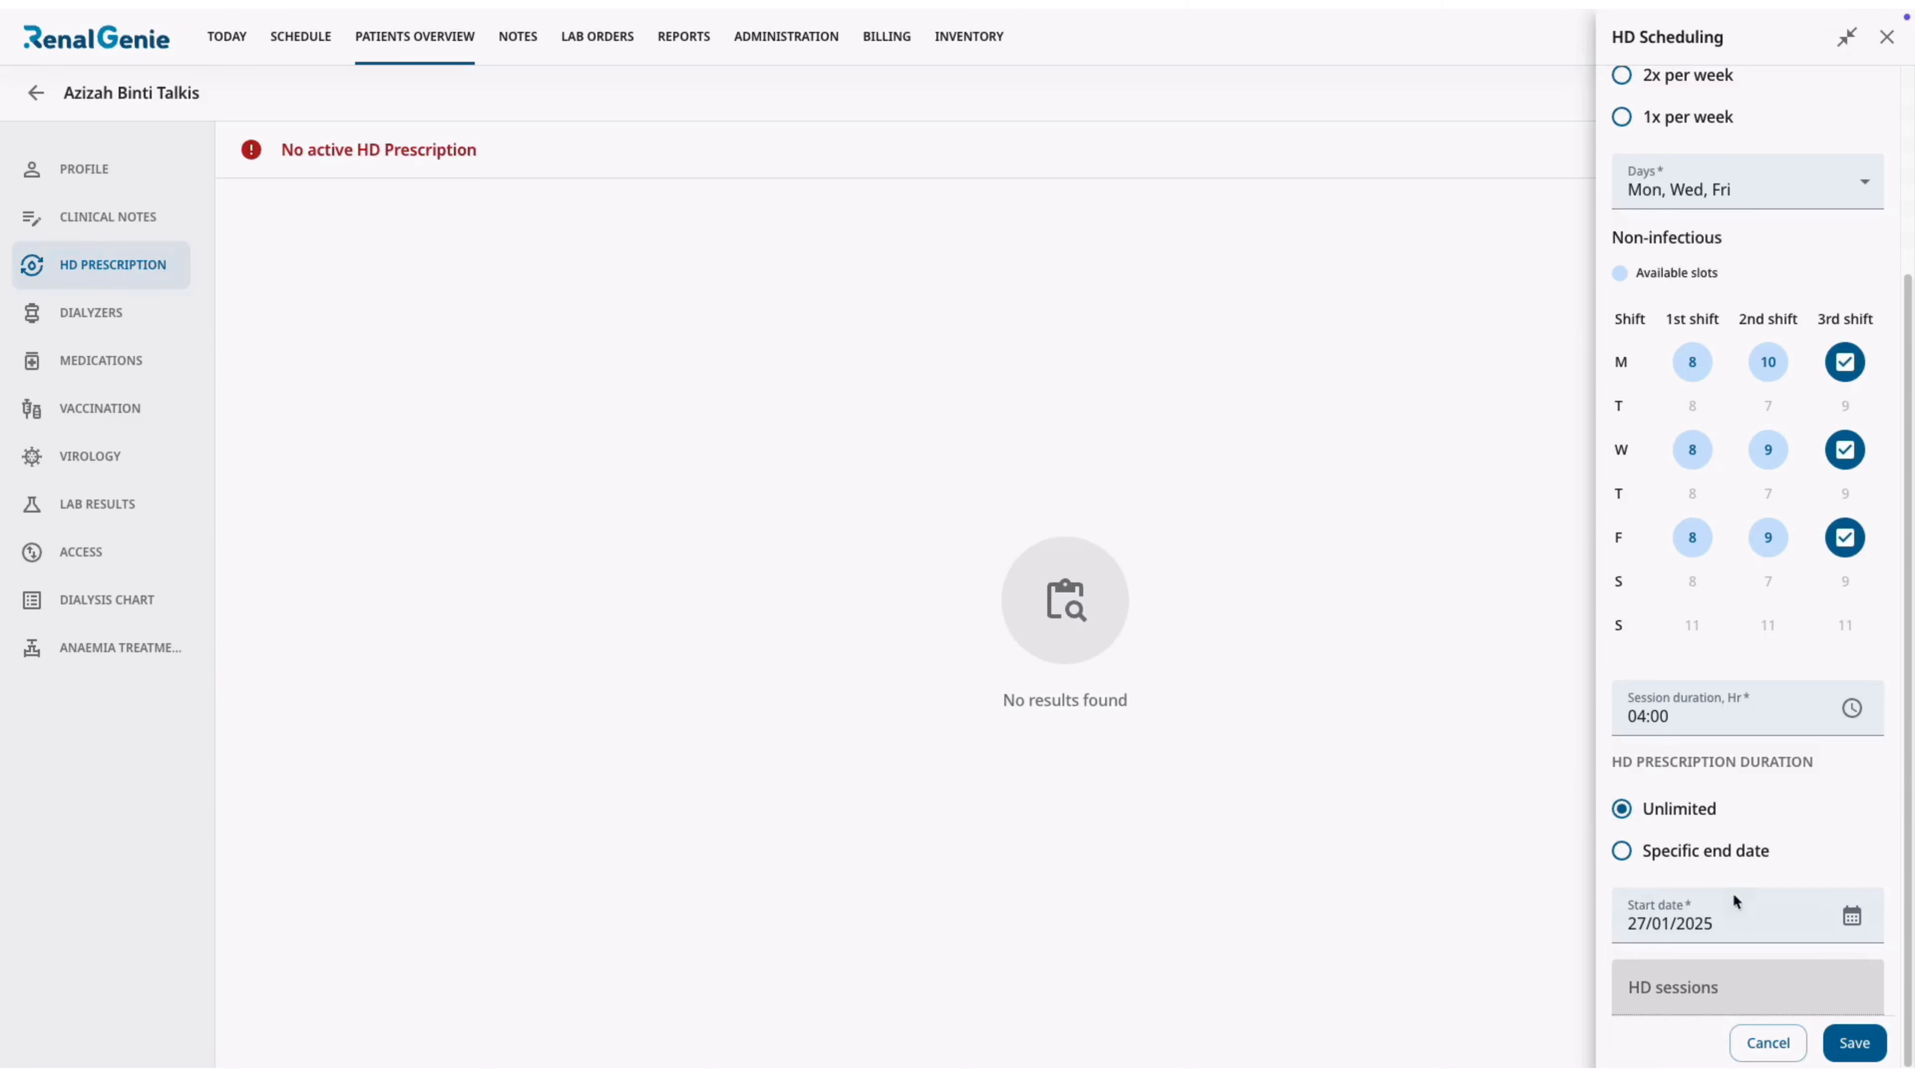
left_click(1855, 1047)
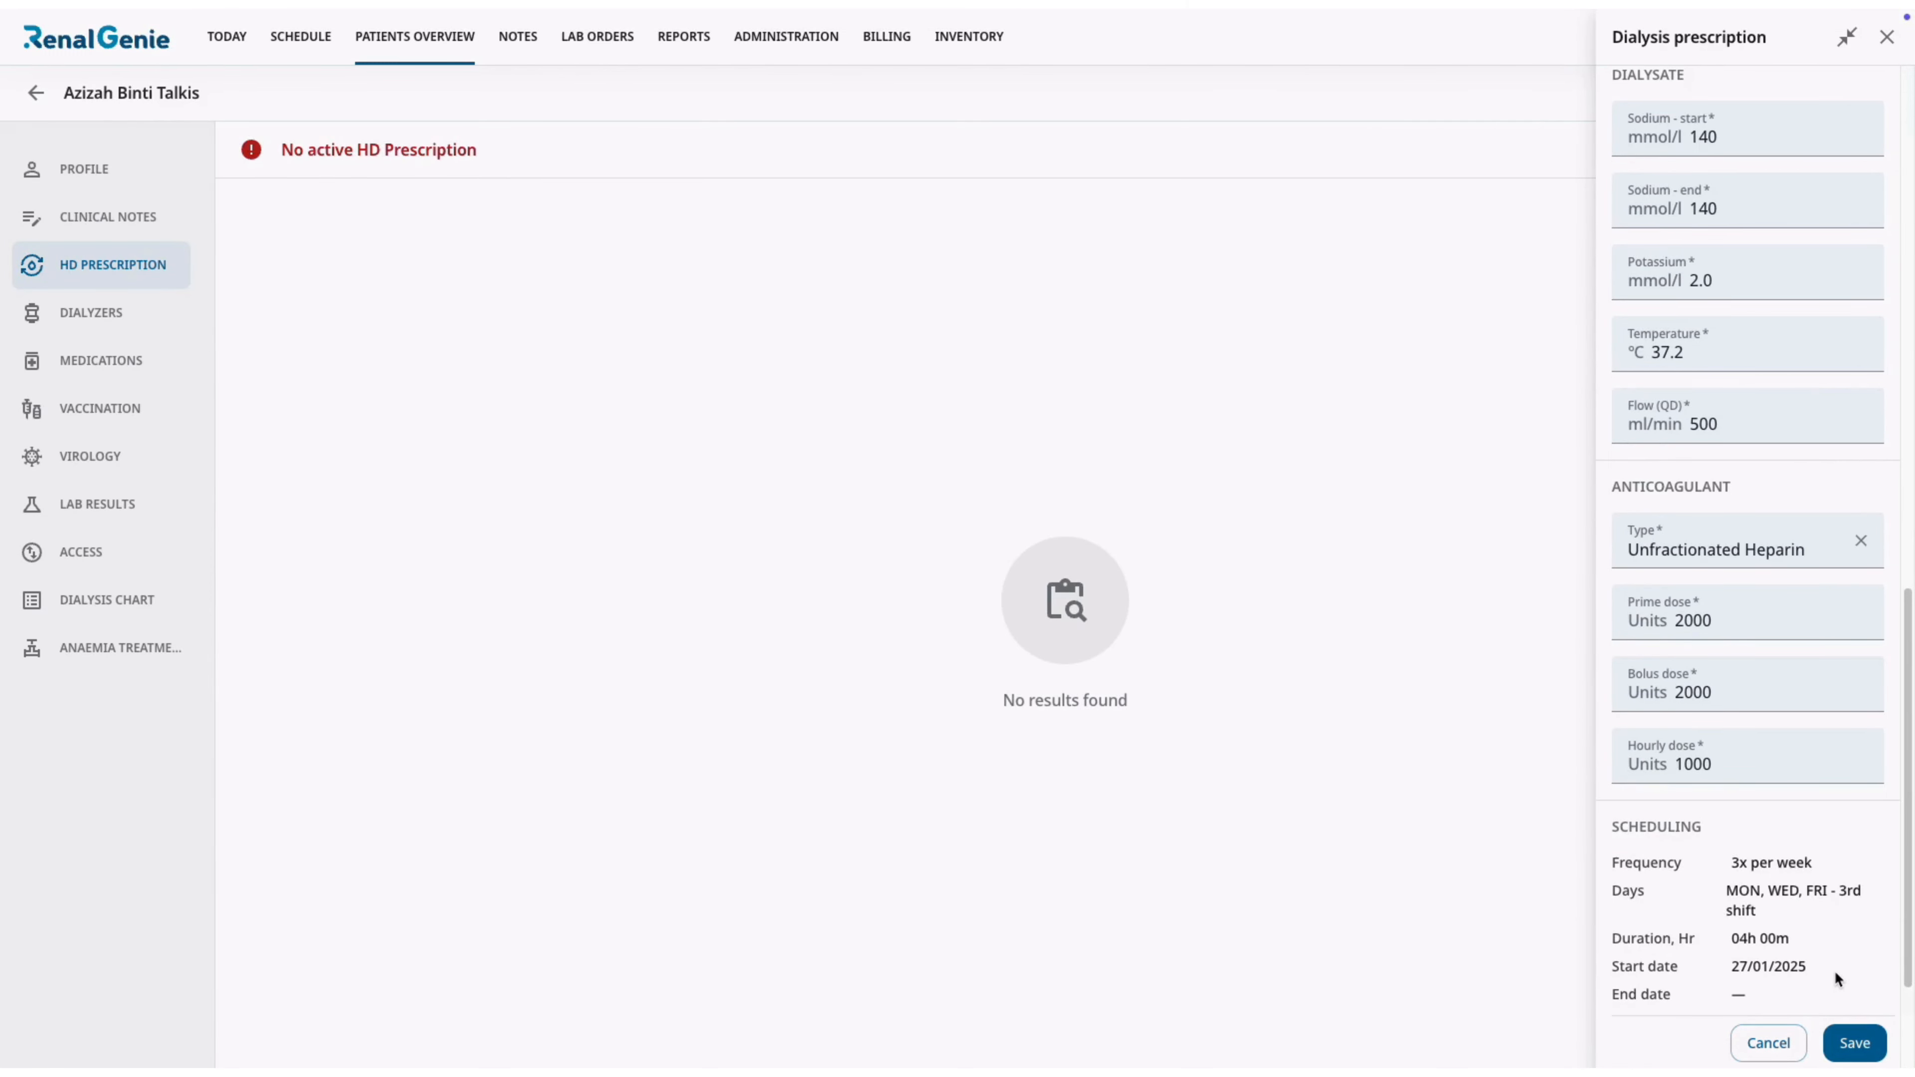
scroll(1835, 976, "down", 3)
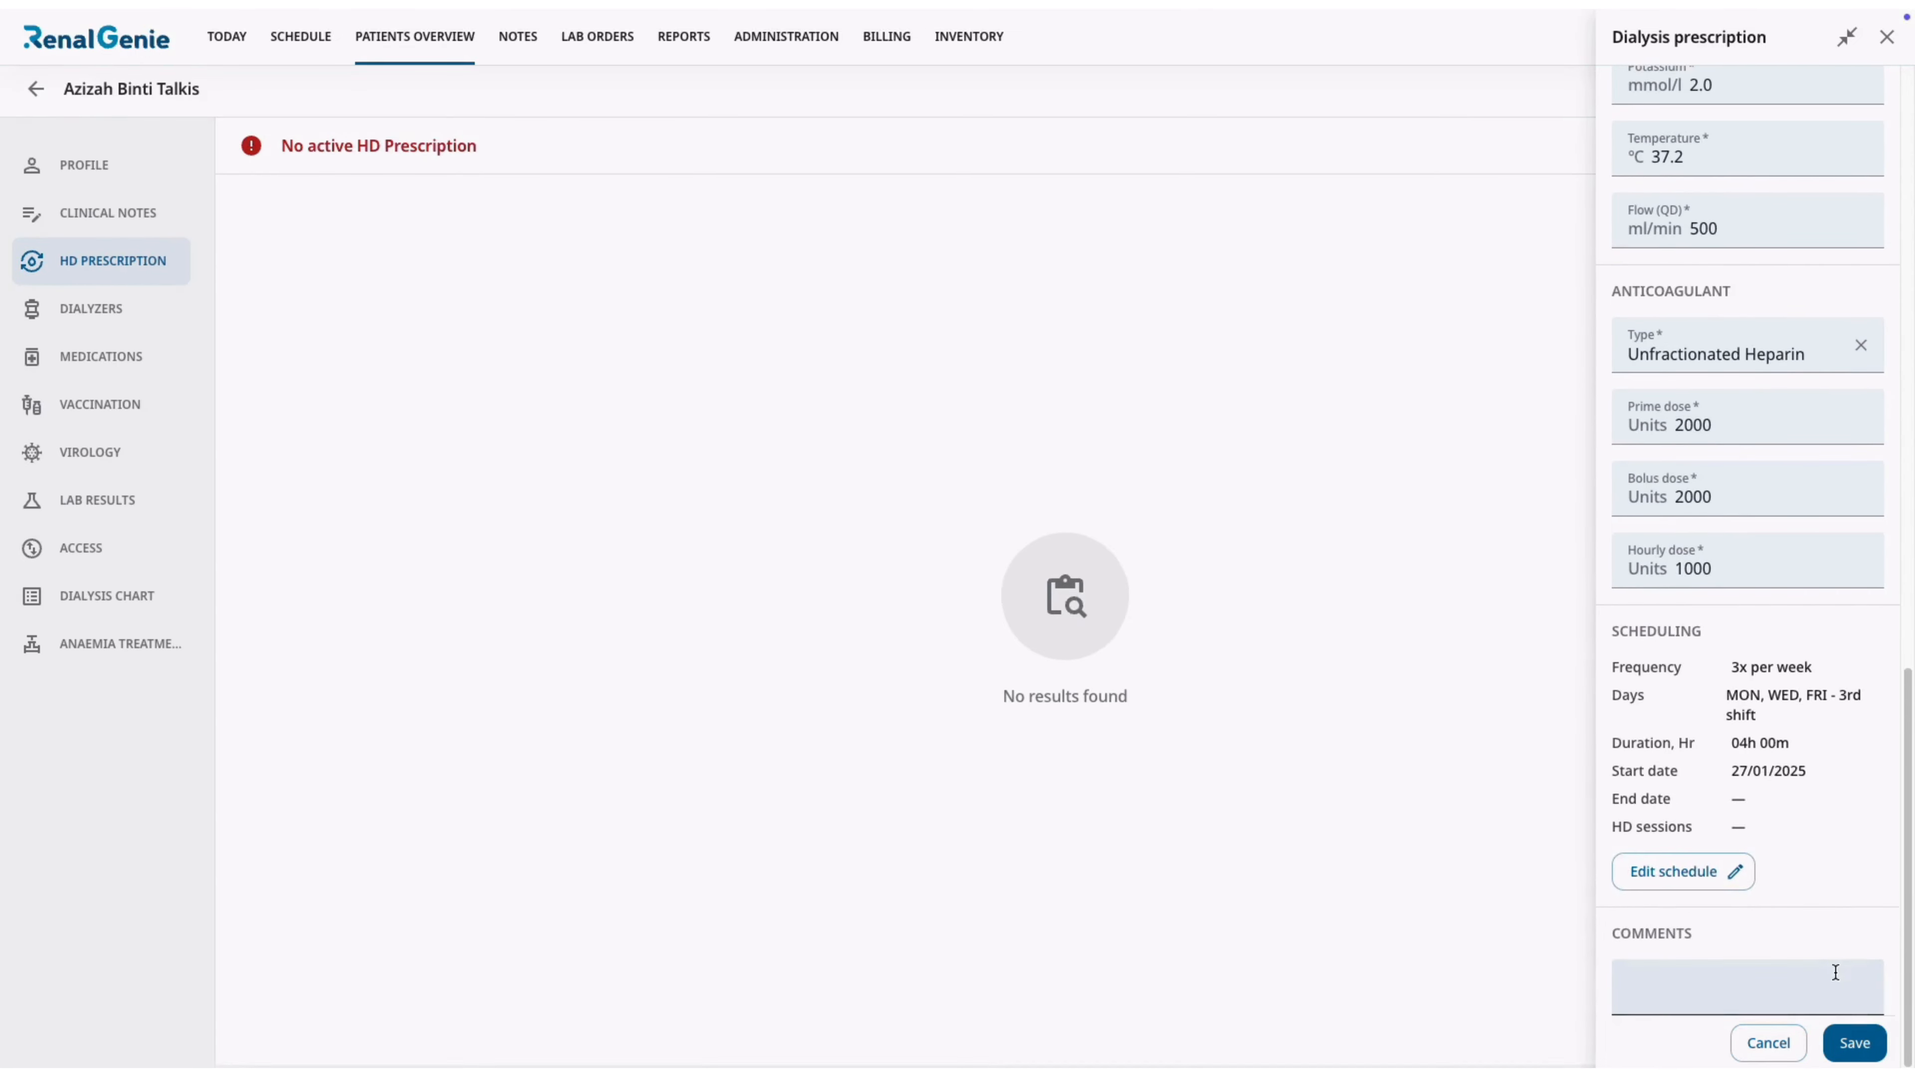
left_click(1855, 1043)
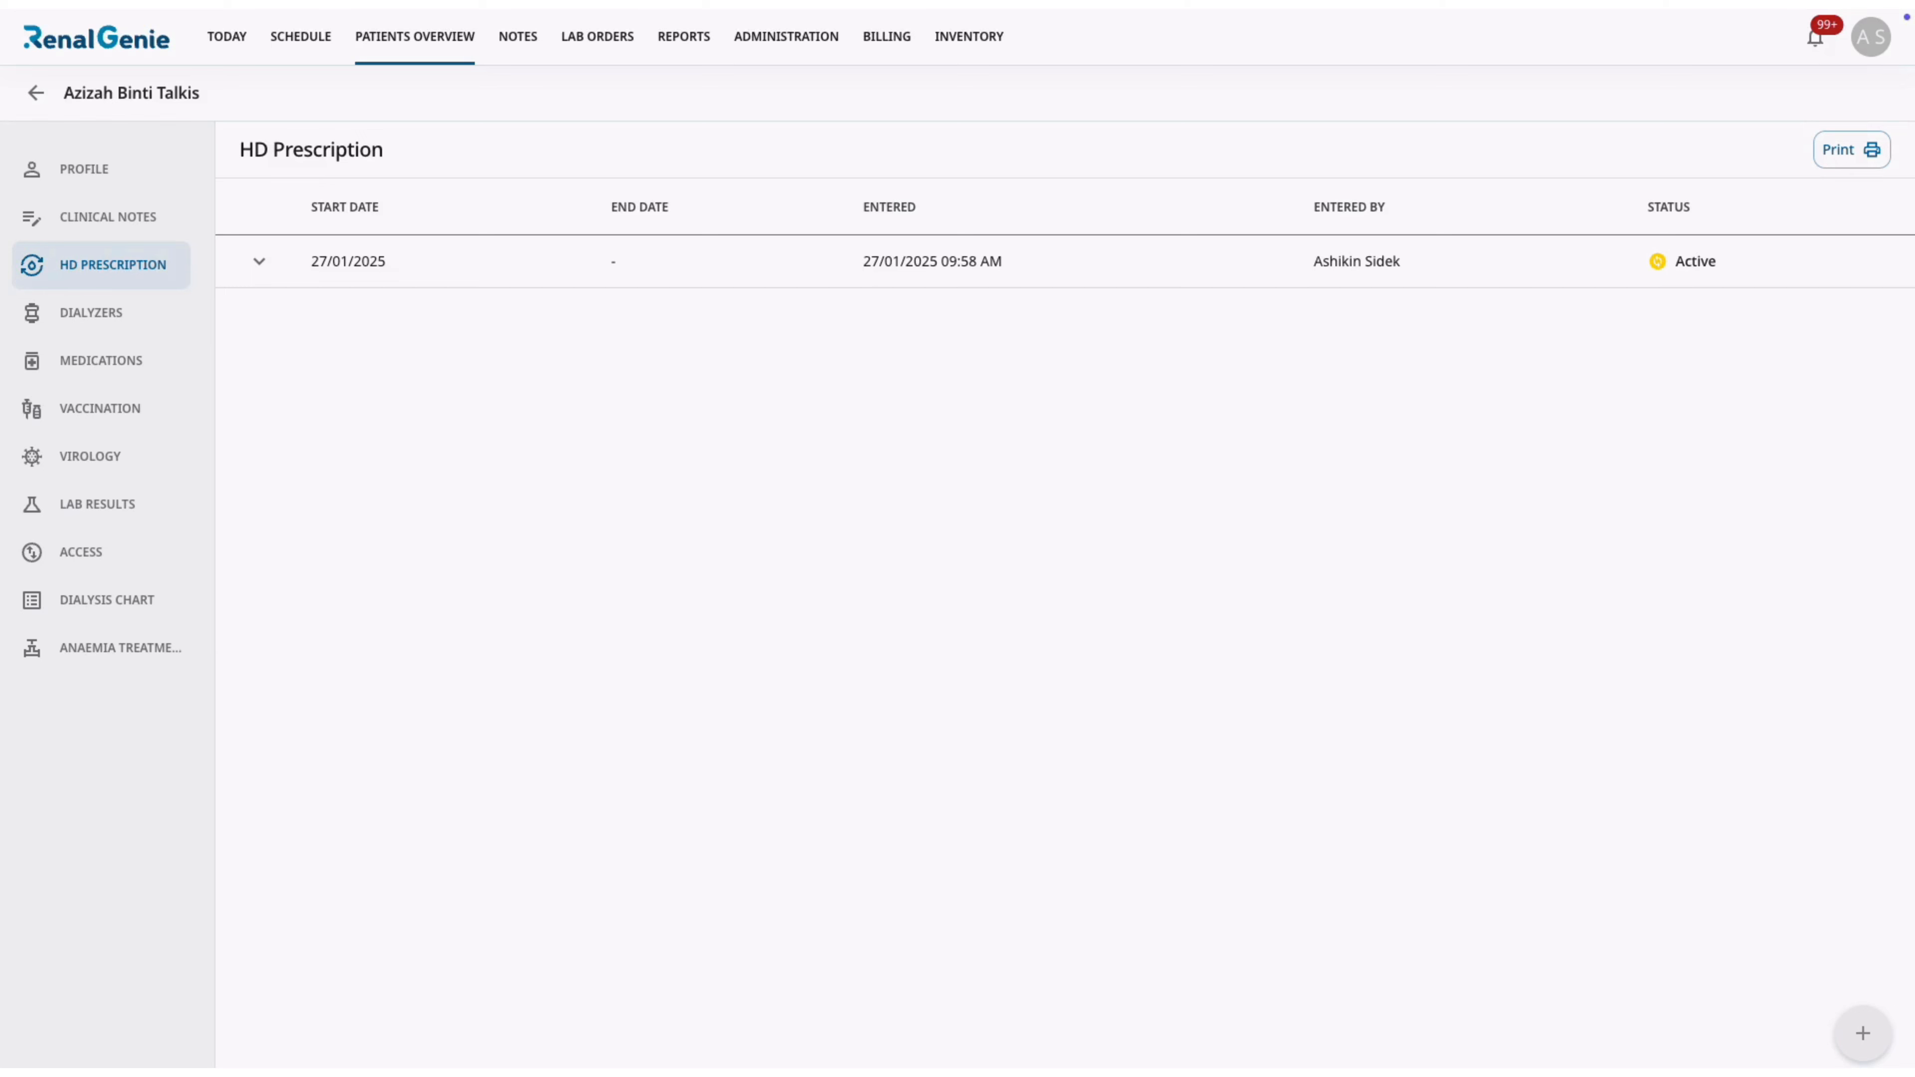
key("super+shift+5")
Edit the active HD prescription to a dry weight of 57 kg and save it as the replacement prescription.
left_click(259, 261)
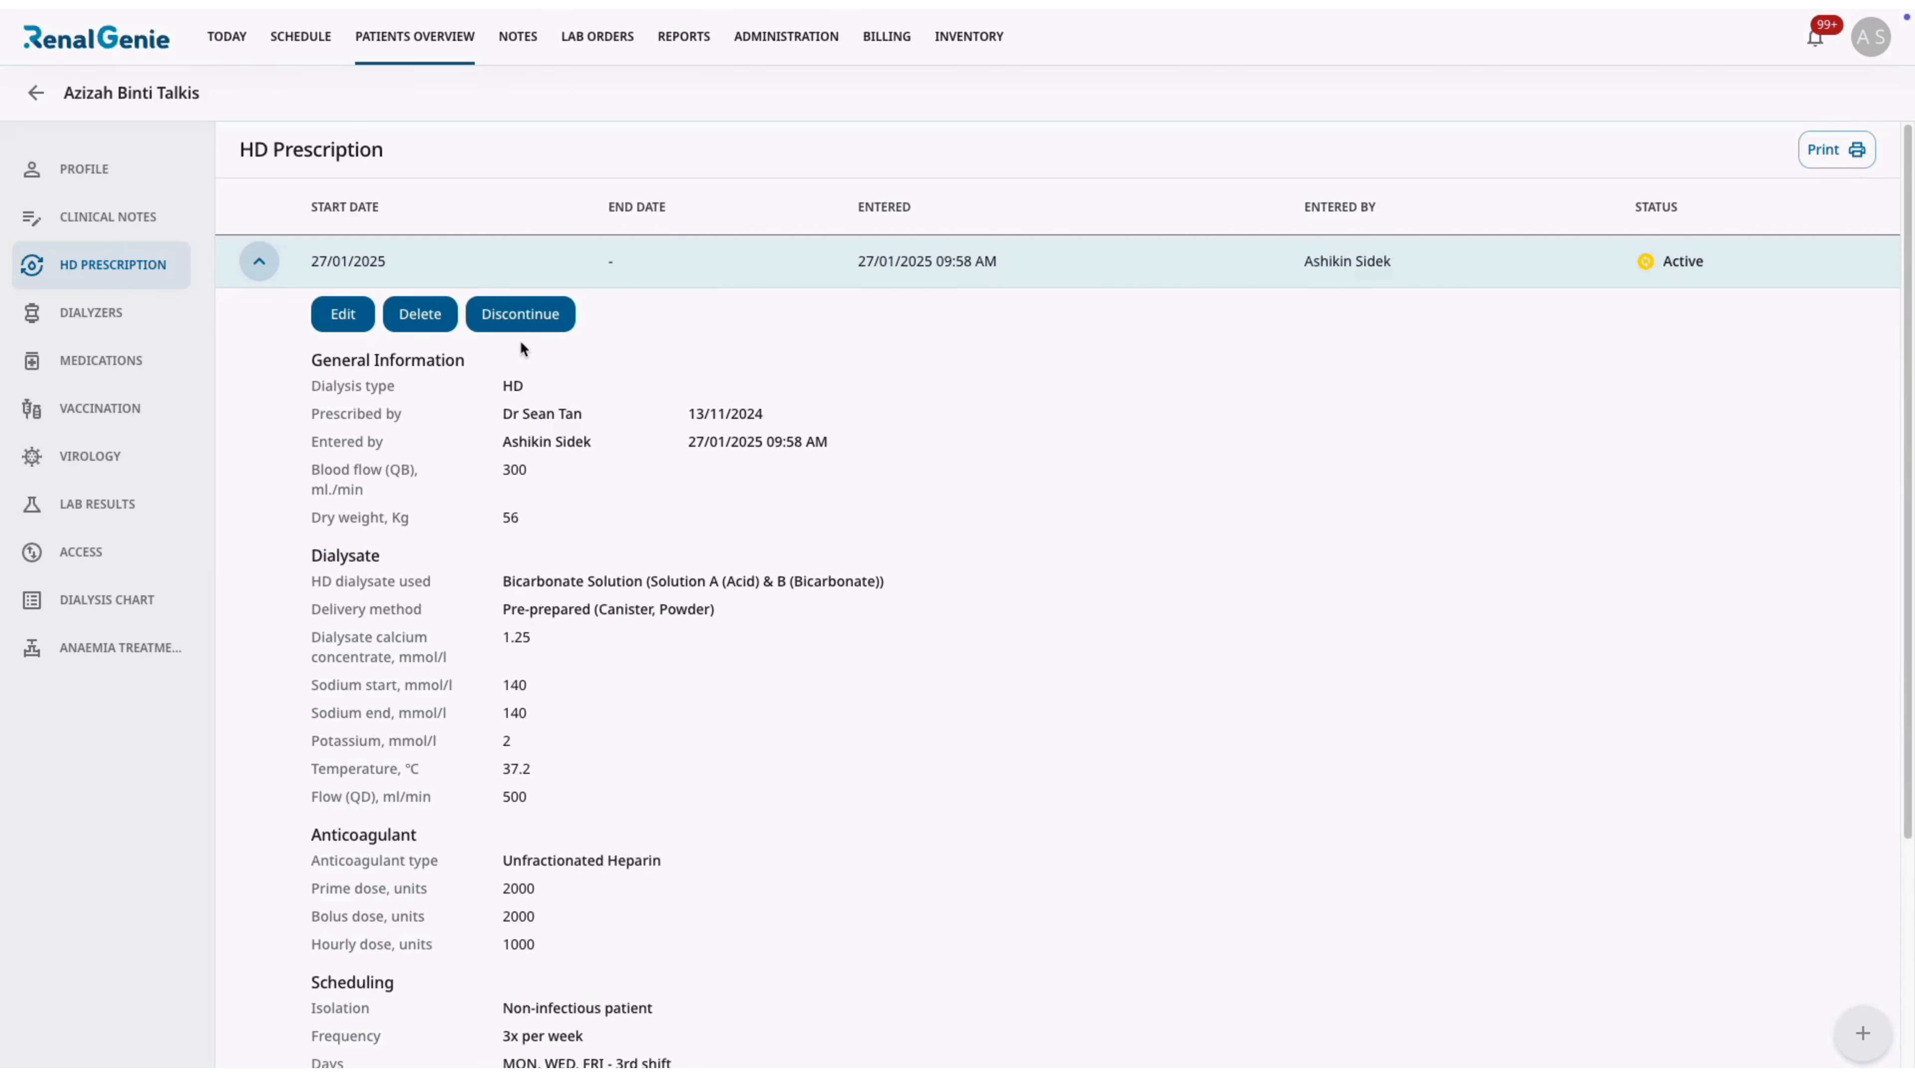
left_click(342, 315)
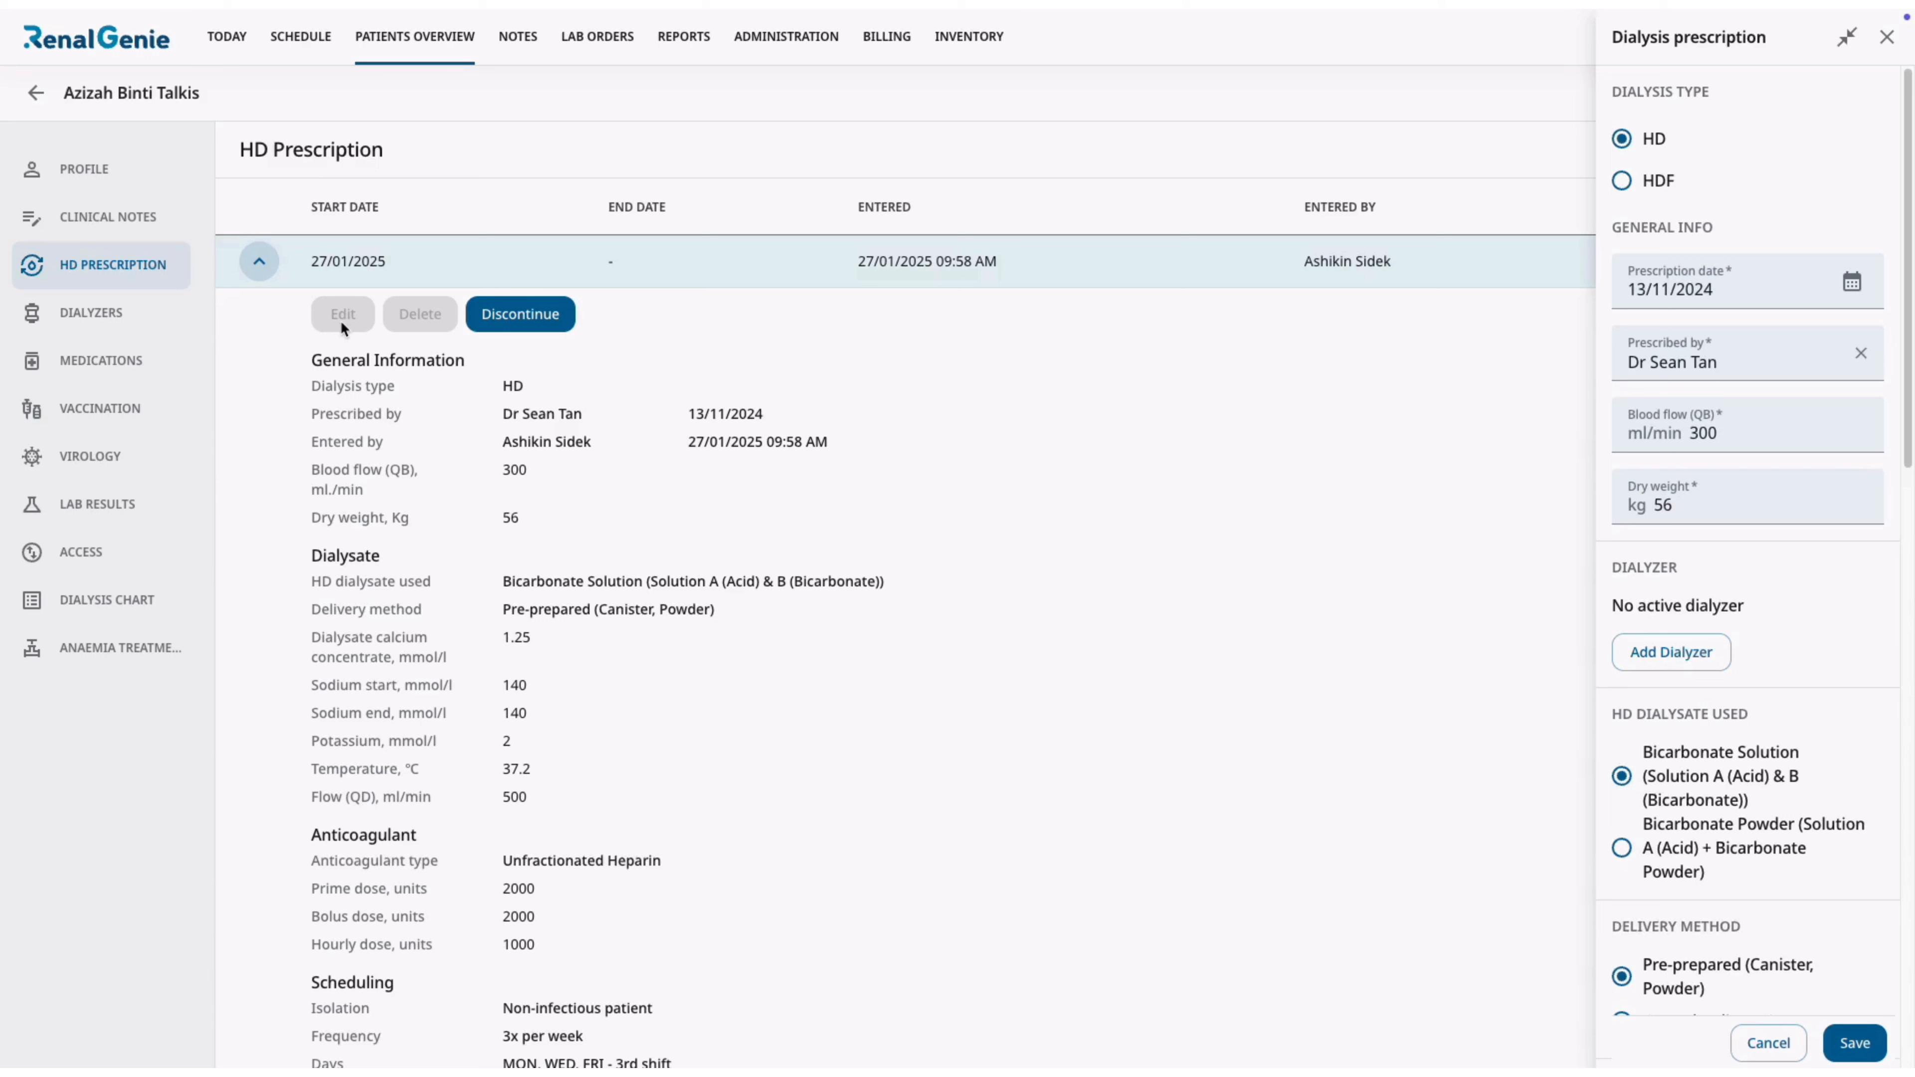
left_click(1685, 516)
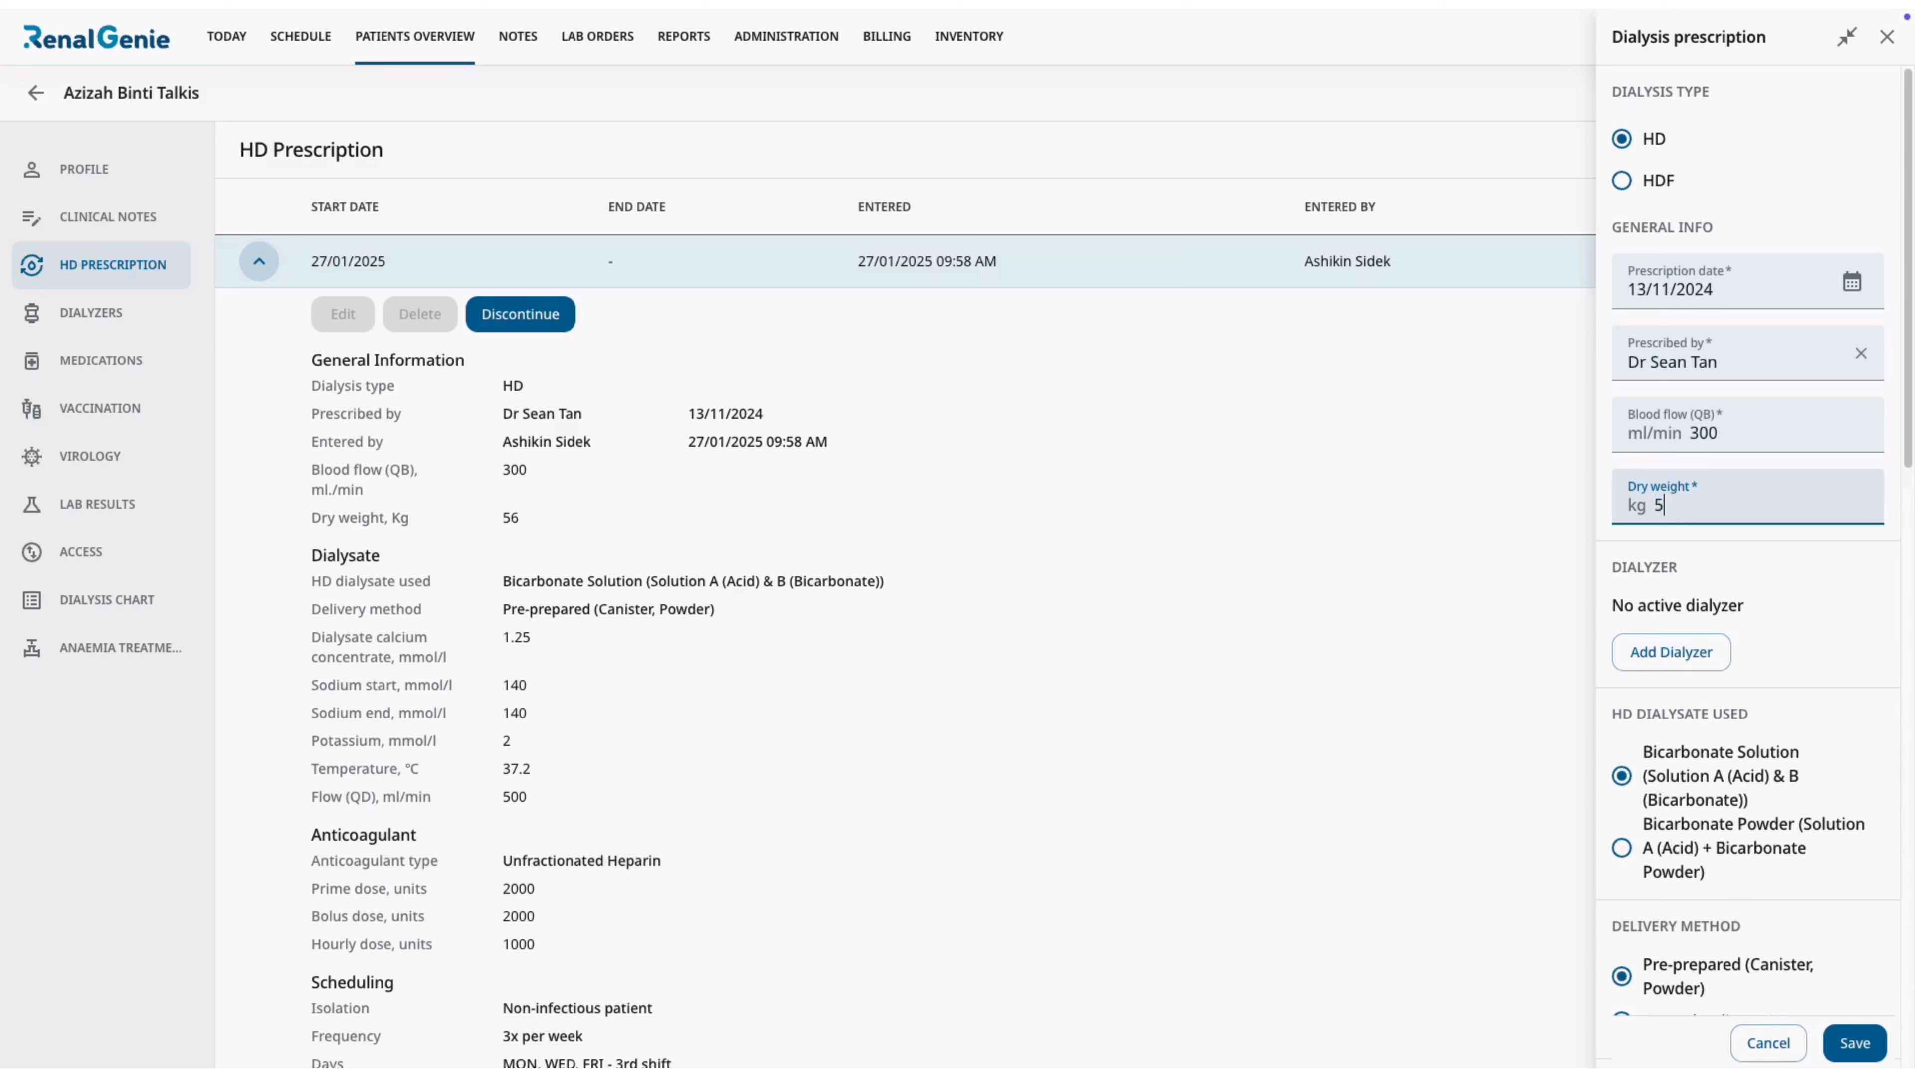
type("57")
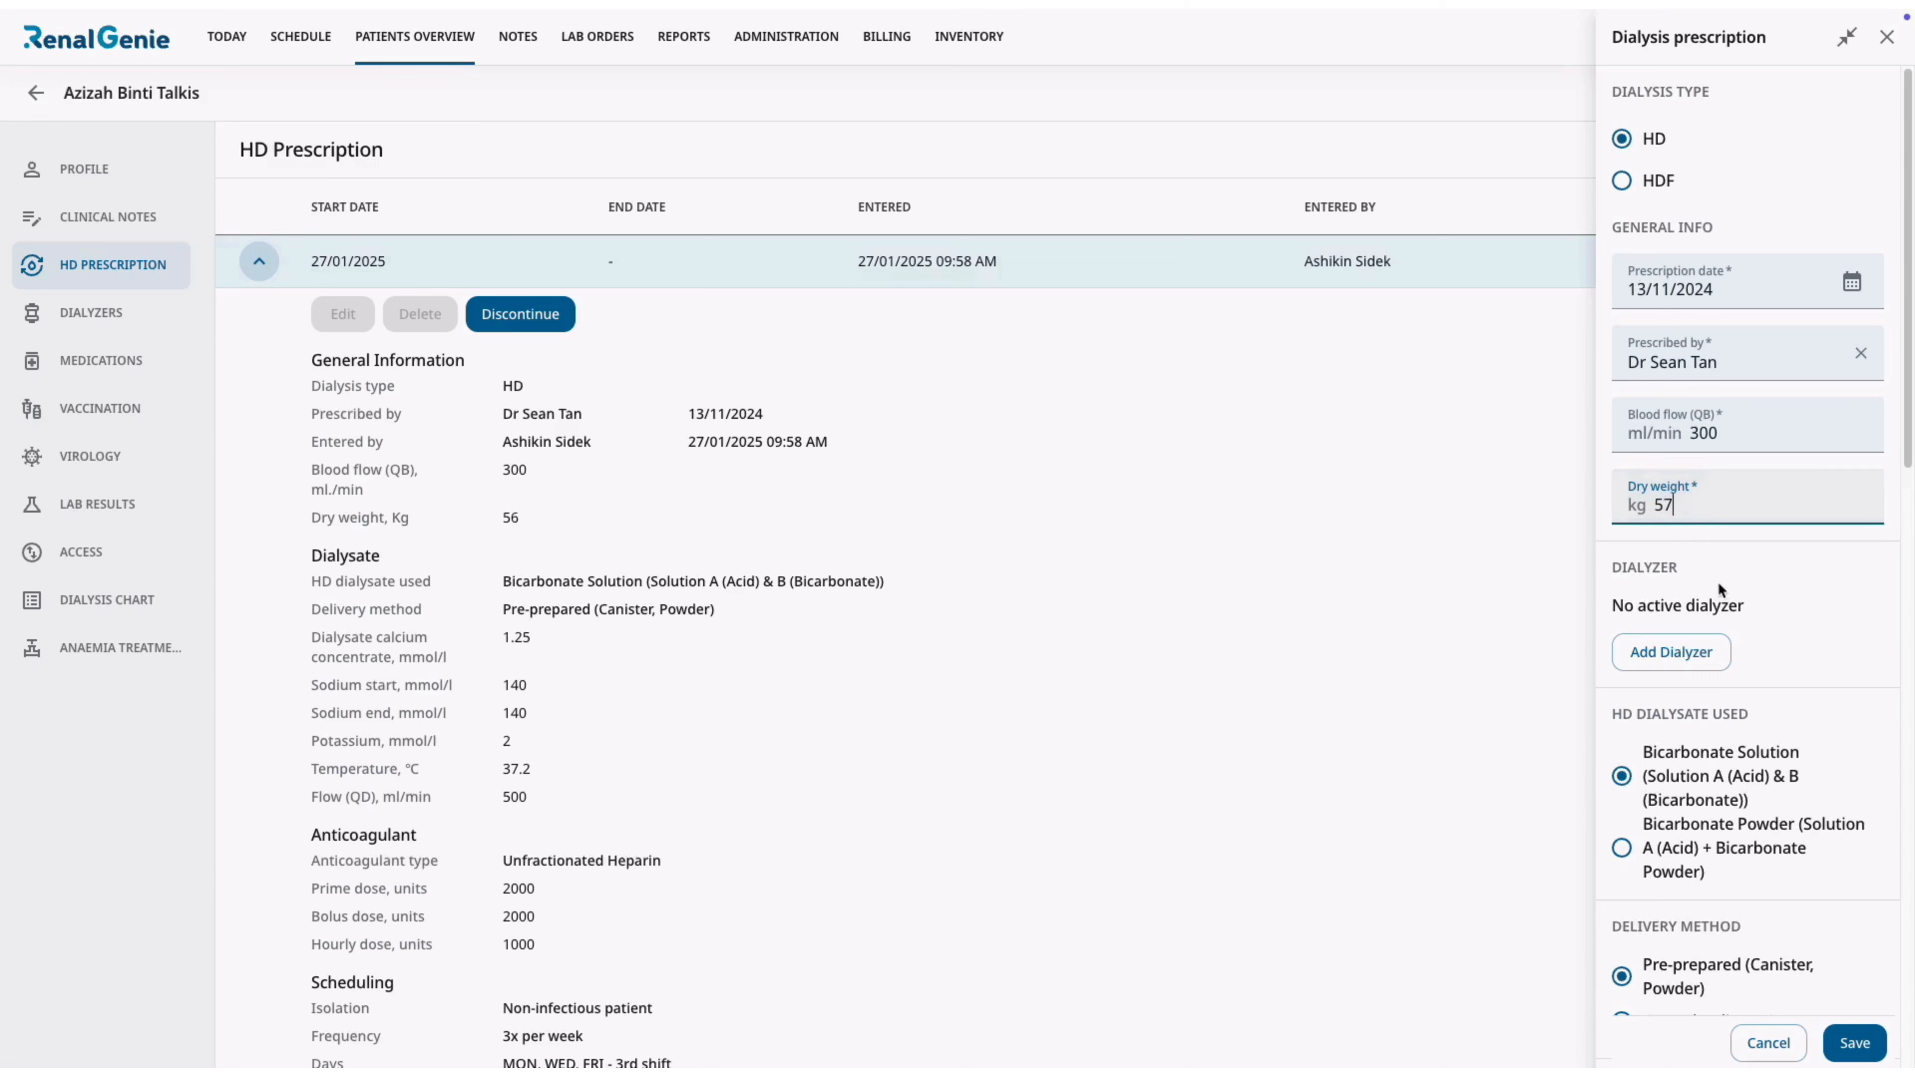
scroll(1759, 664, "down", 3)
scroll(1759, 665, "down", 10)
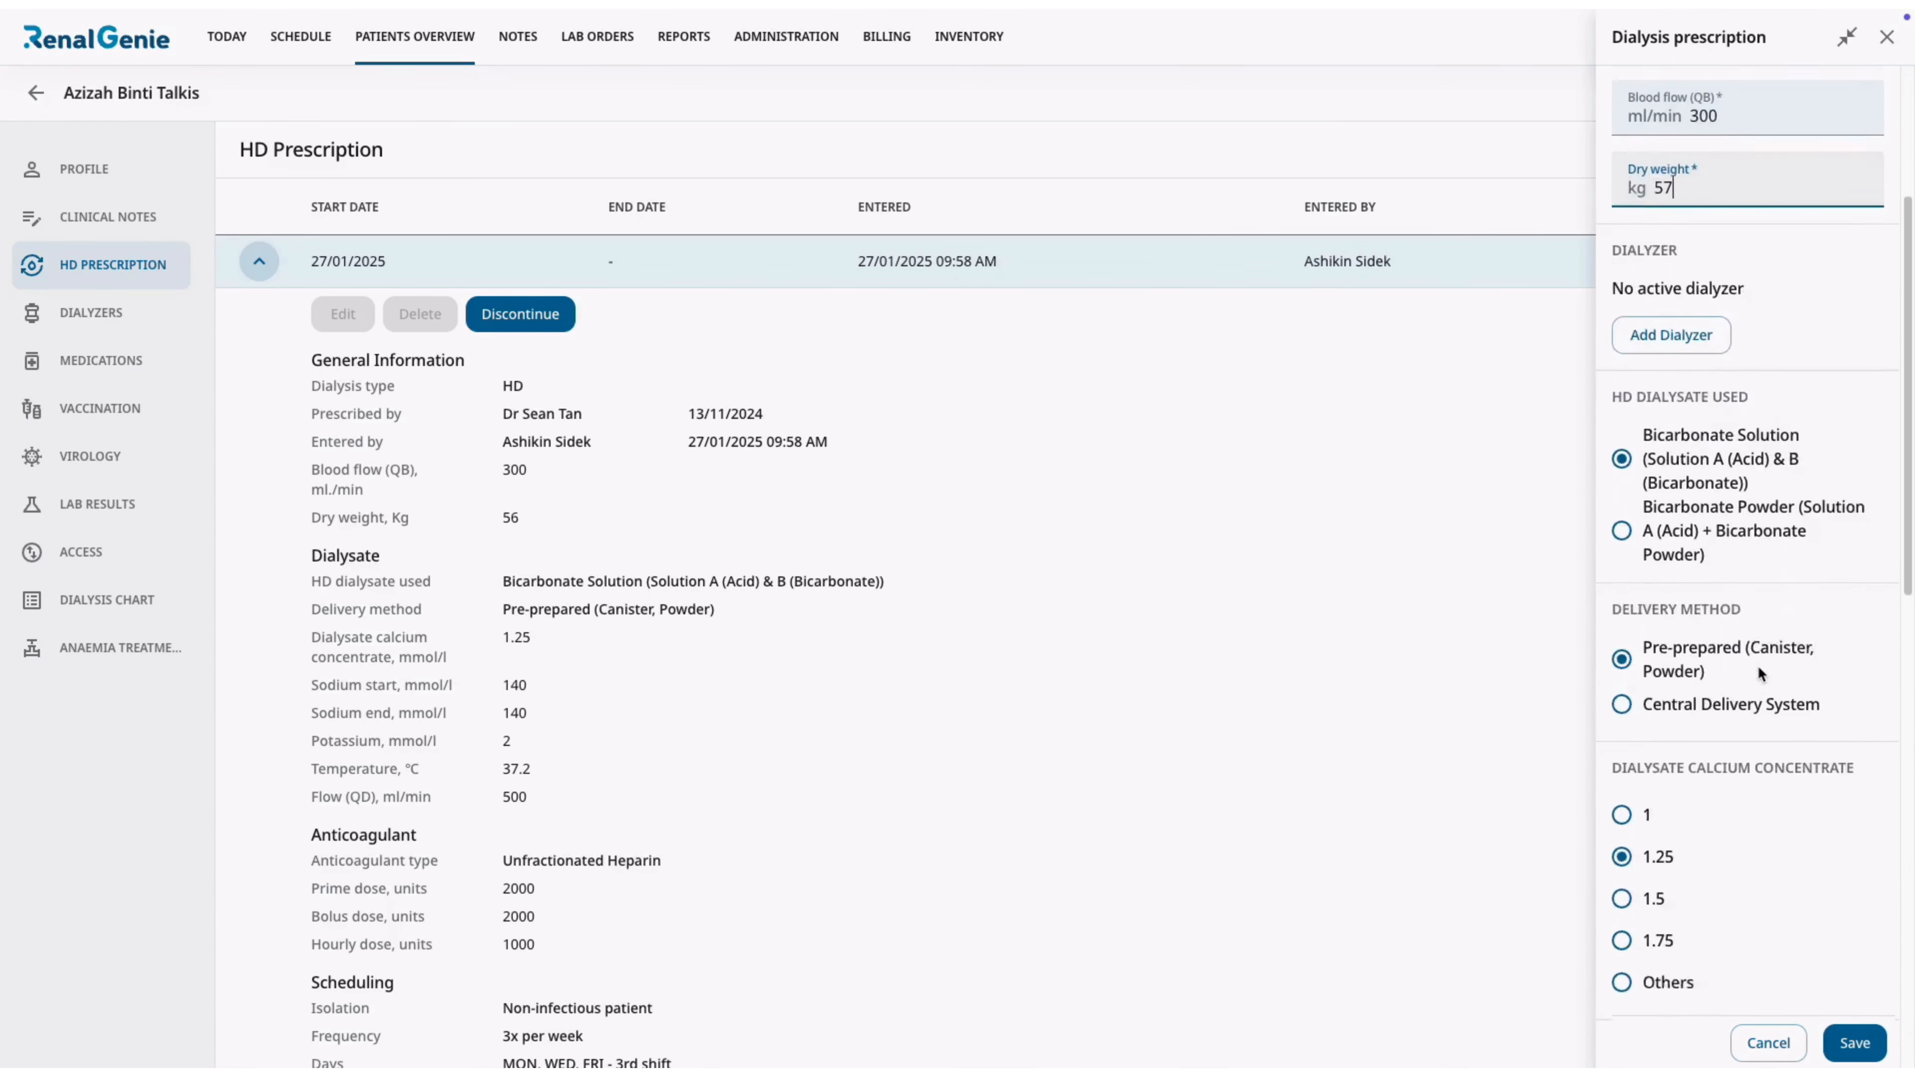
scroll(1758, 665, "down", 7)
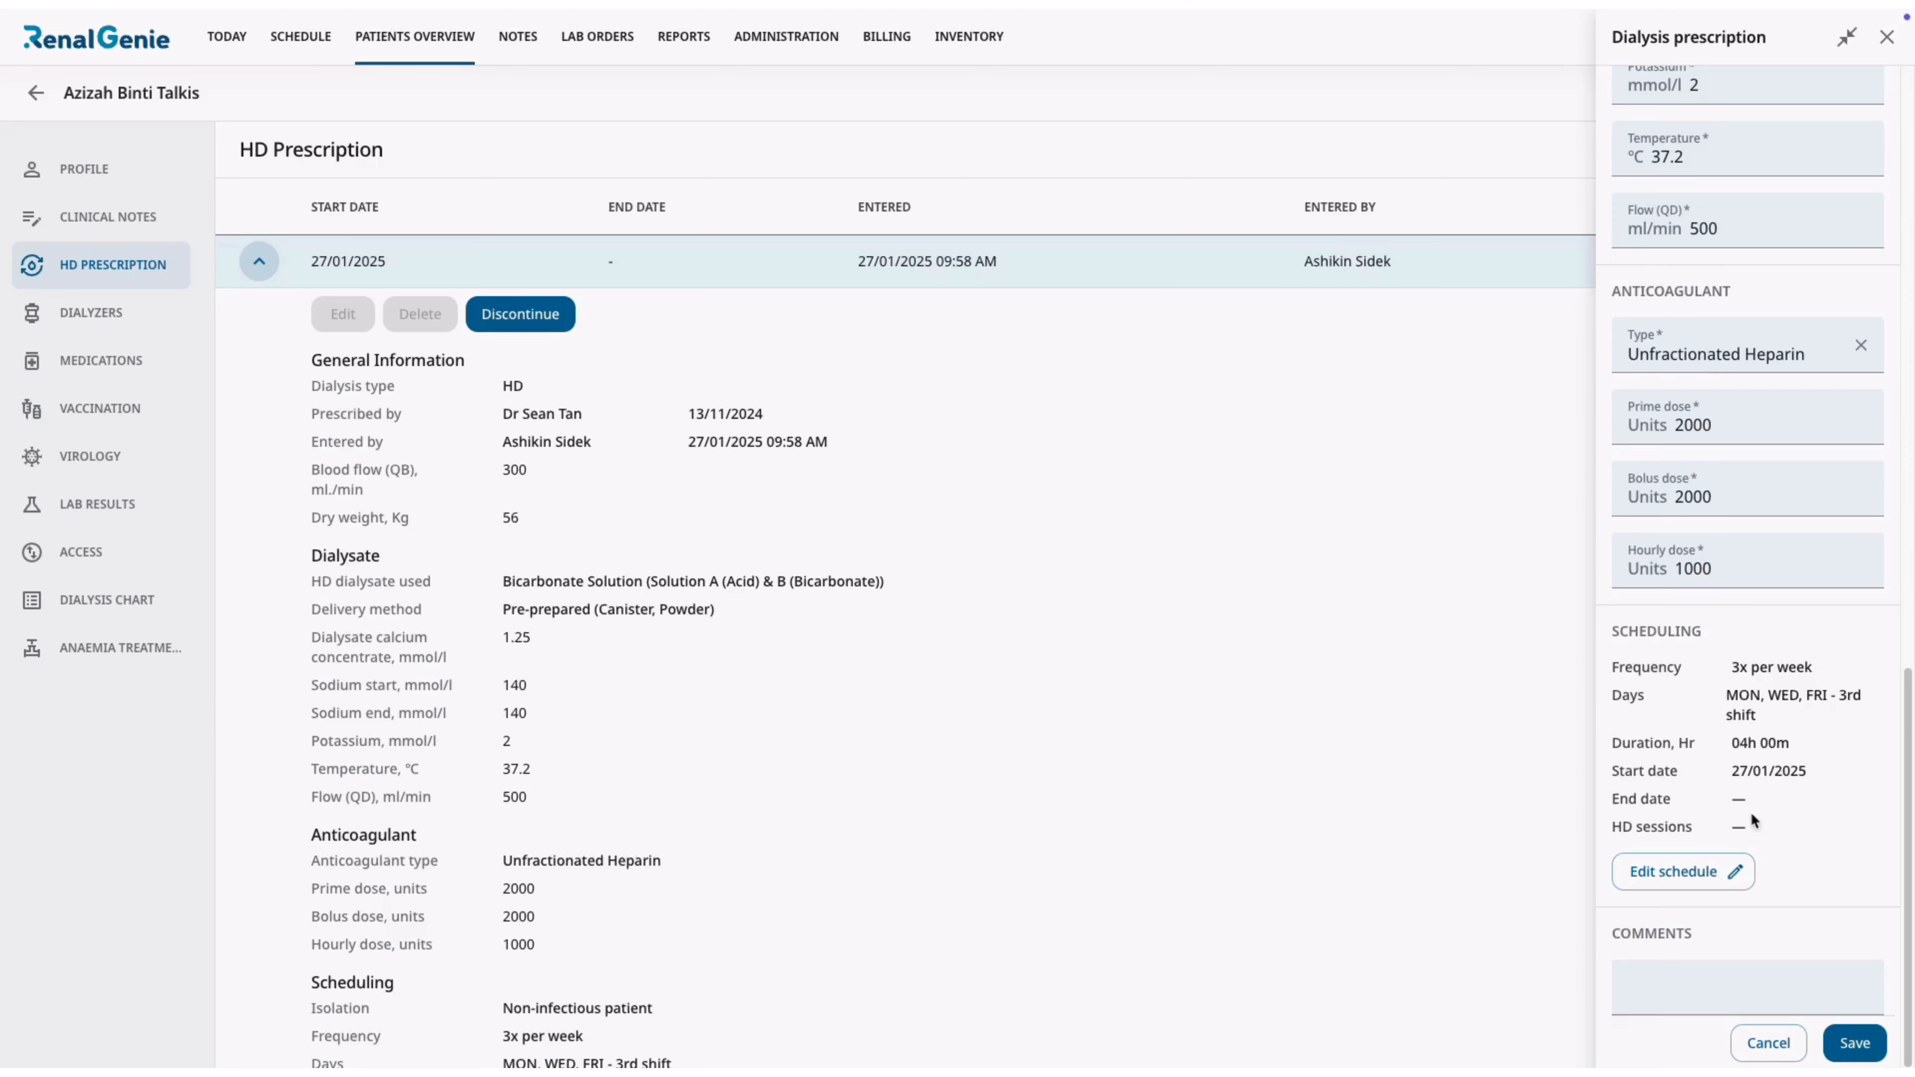
left_click(1840, 1039)
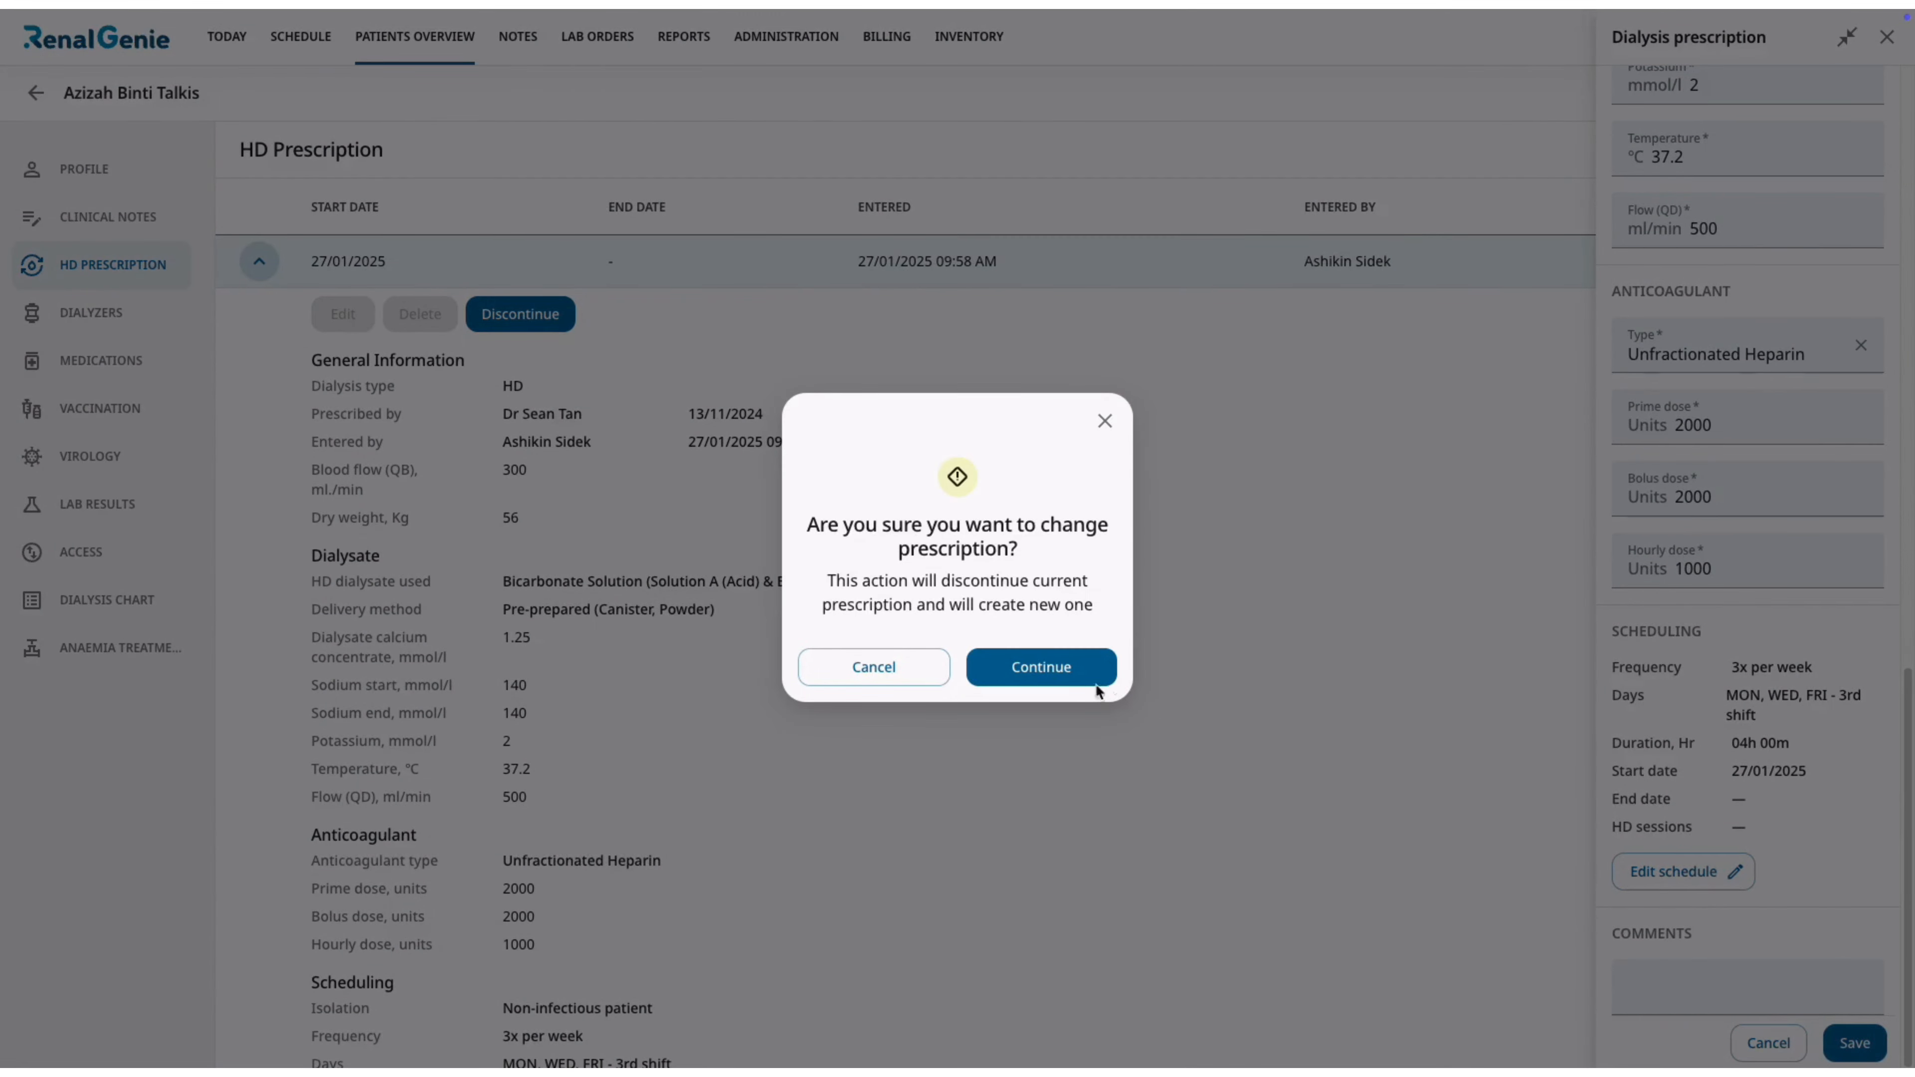
left_click(1078, 681)
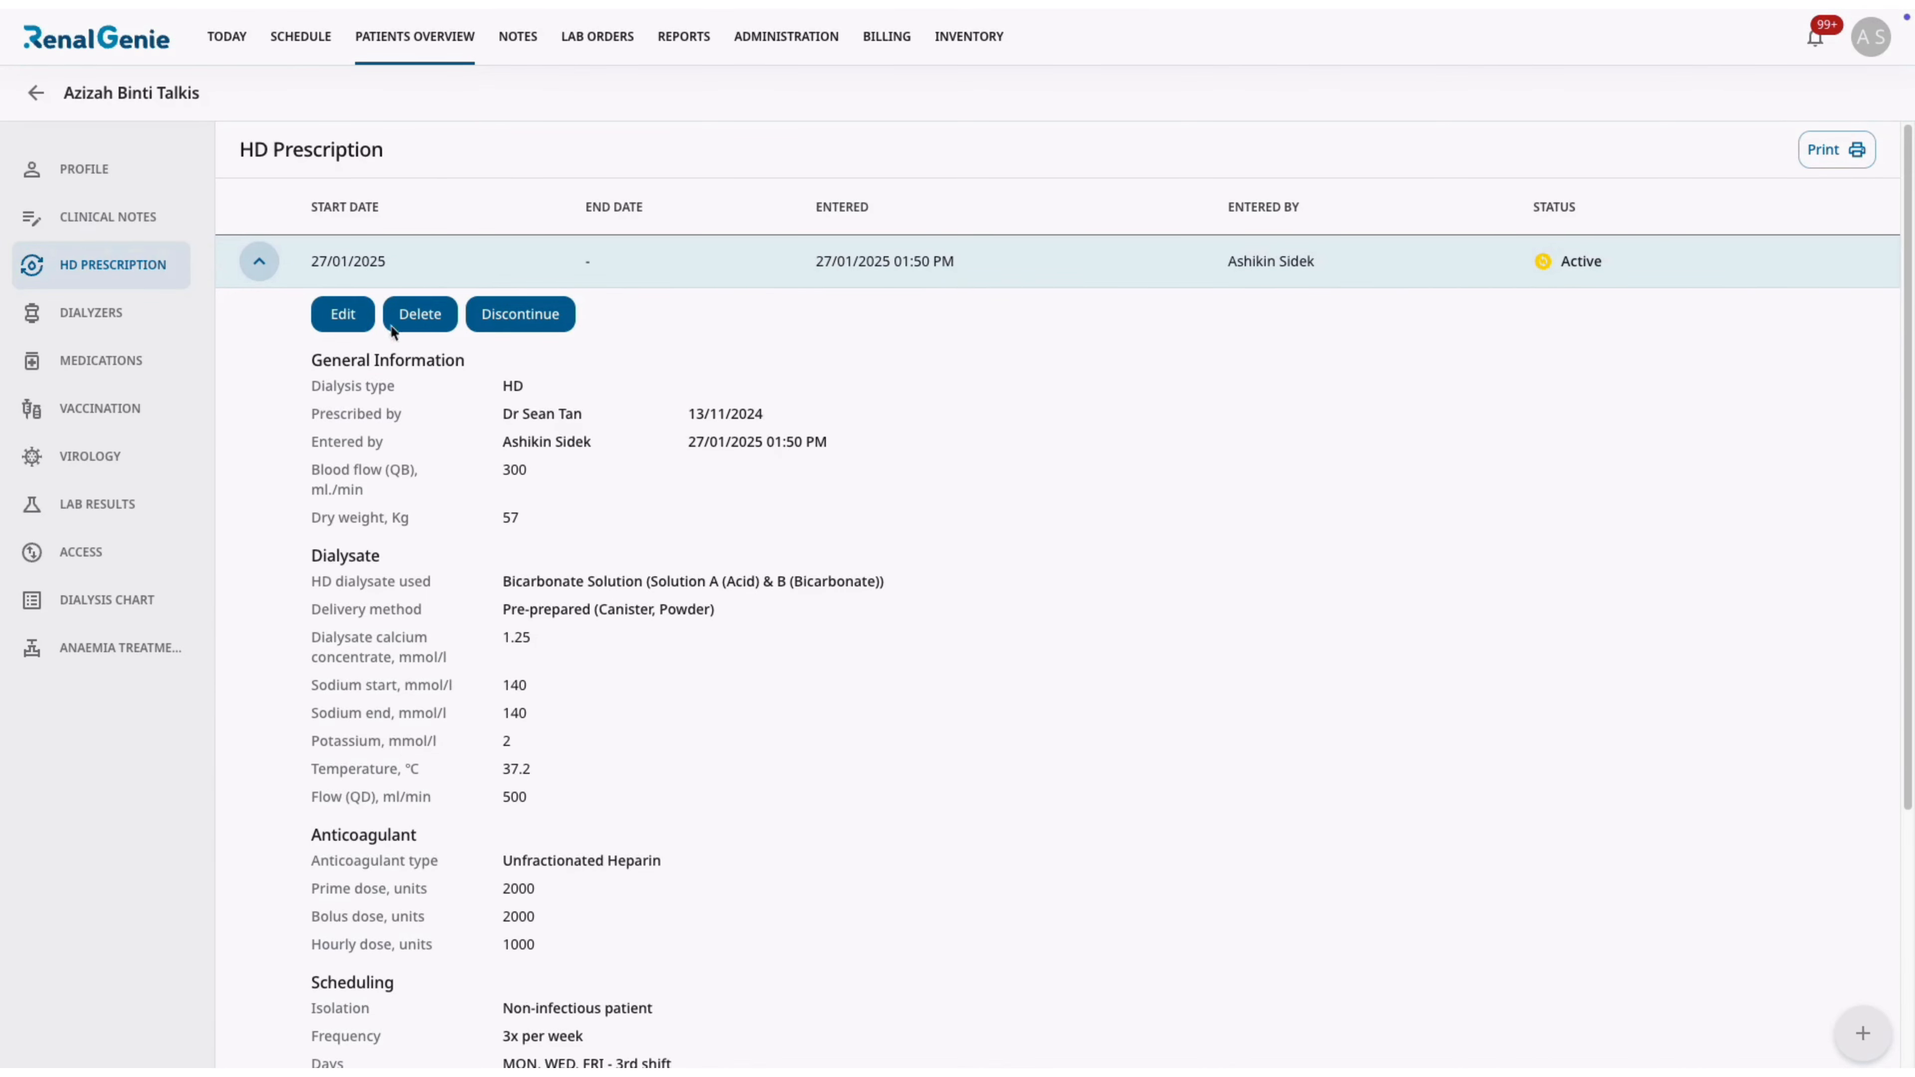
Delete the active HD prescription and confirm its permanent removal.
left_click(418, 313)
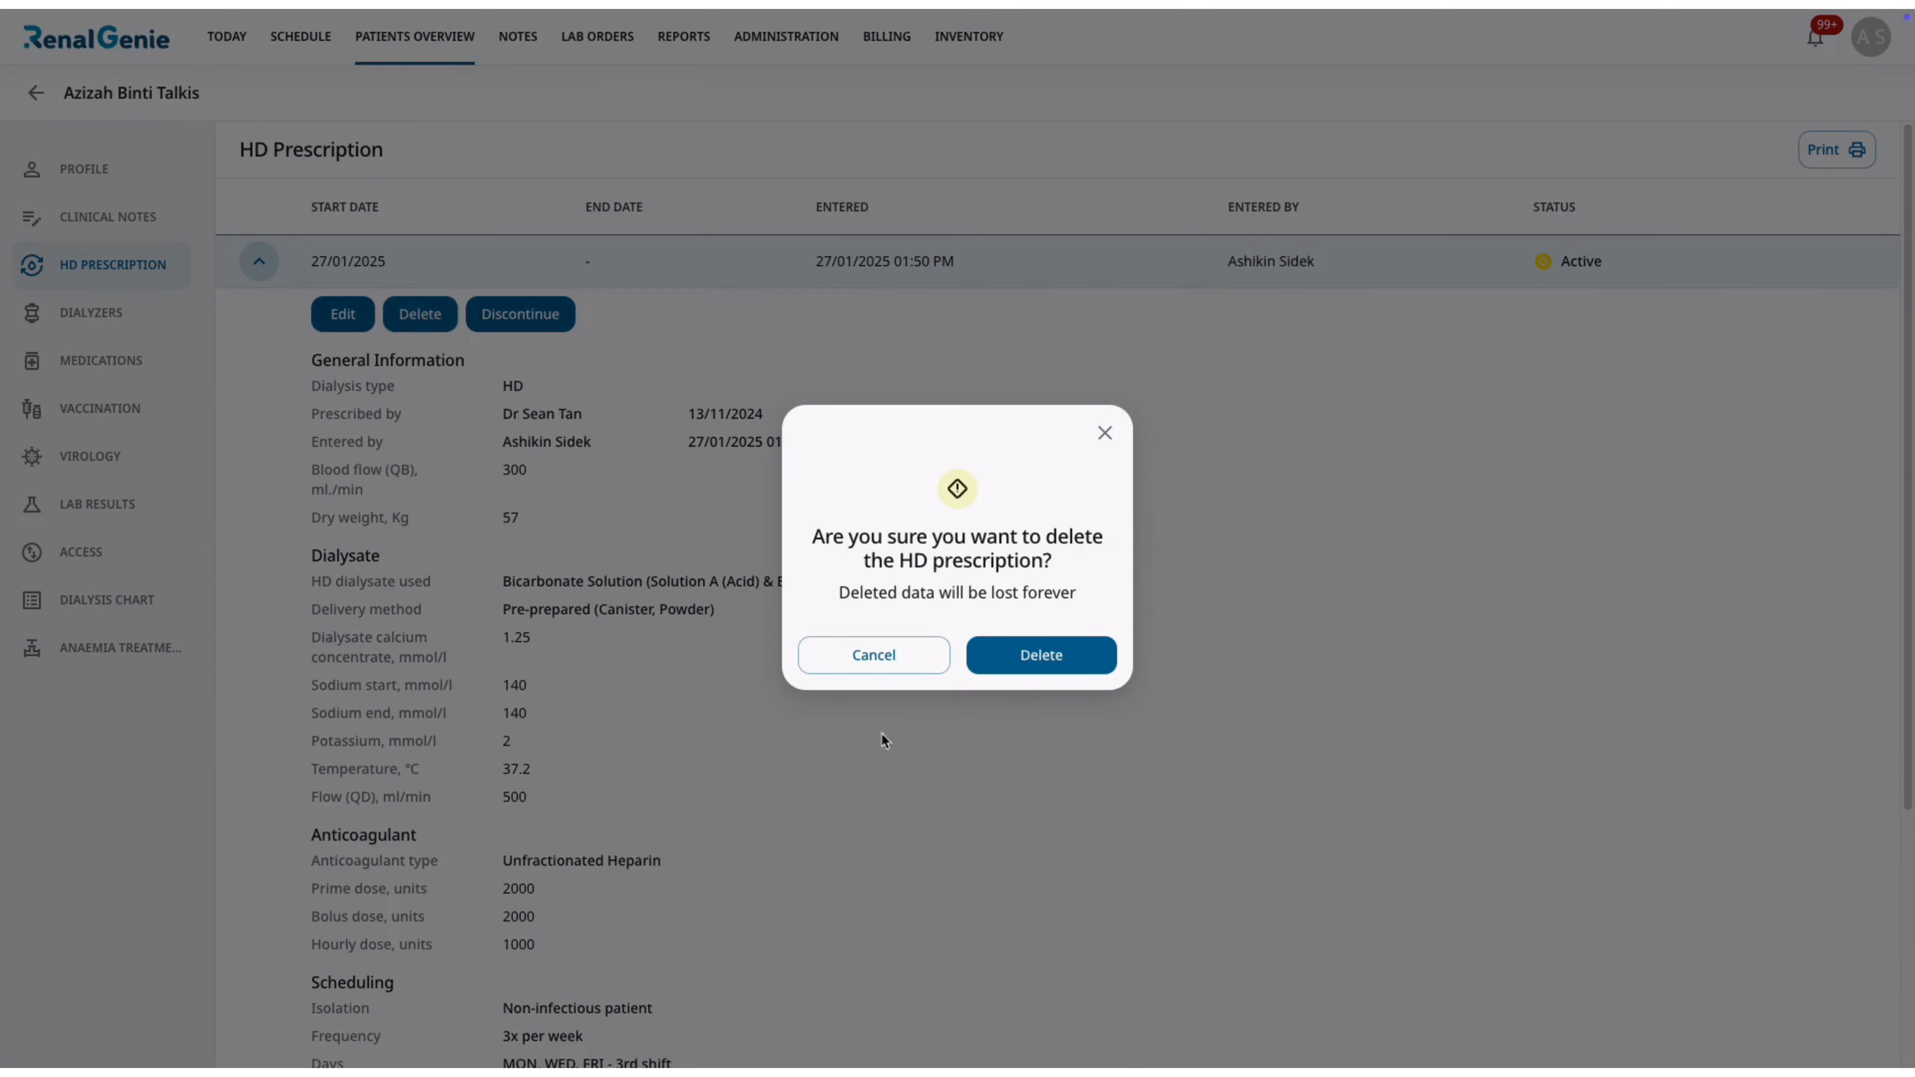
left_click(1005, 655)
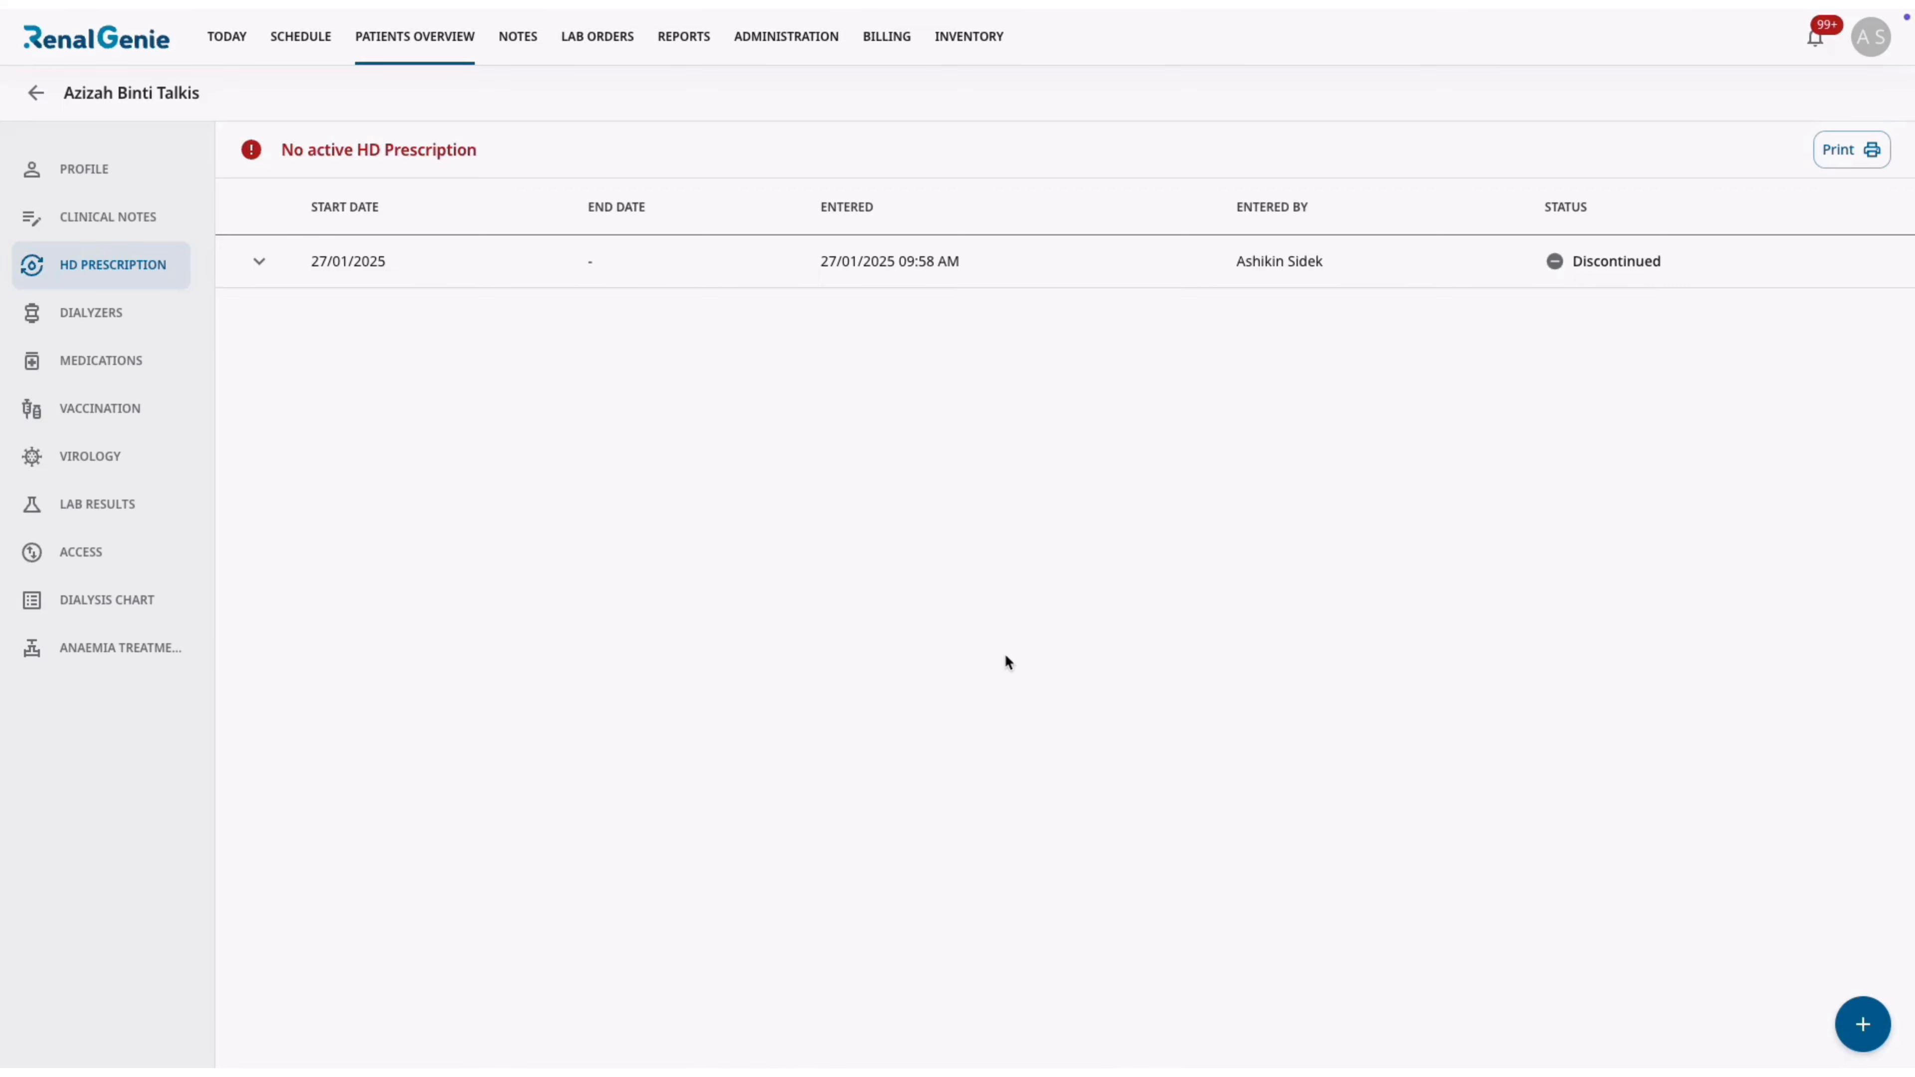
key("super+shift+5")
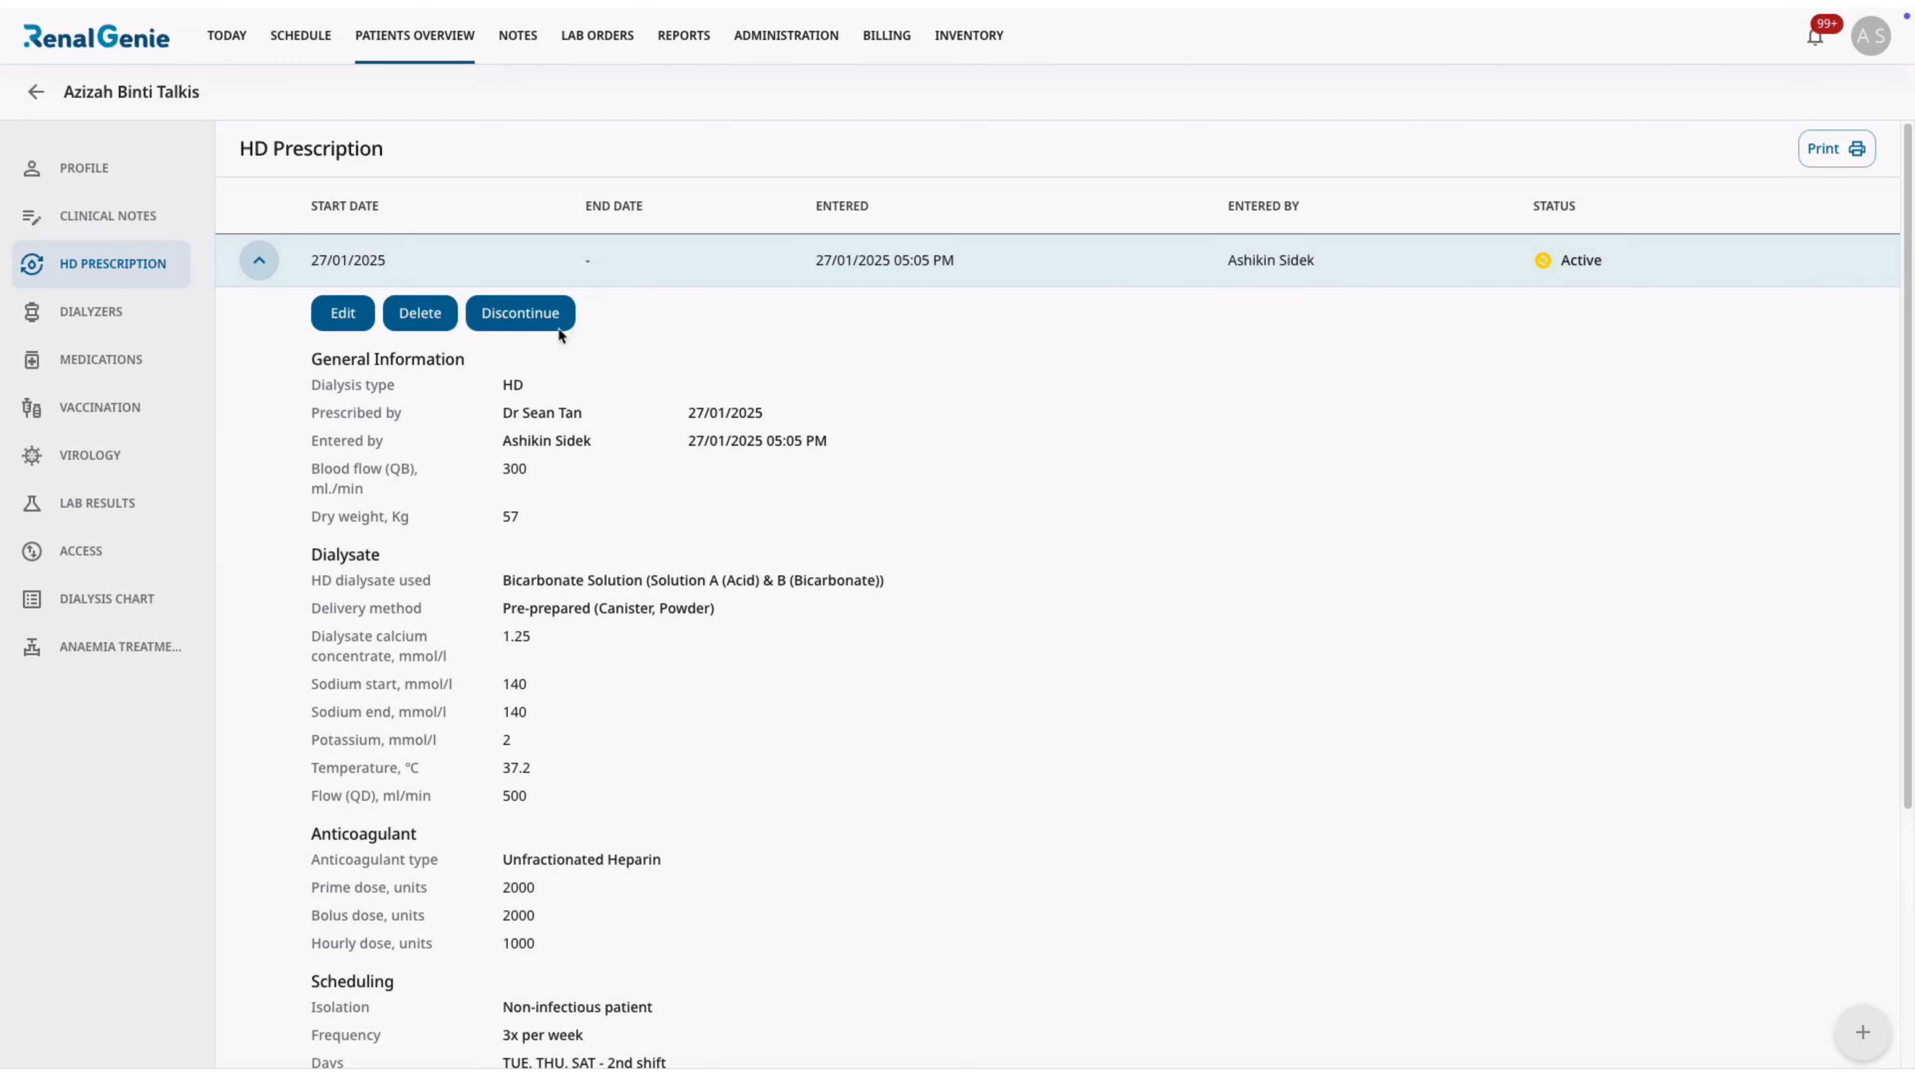
Discontinue the active HD prescription, giving "Pt transfer out" as the reason for discontinuing.
left_click(520, 316)
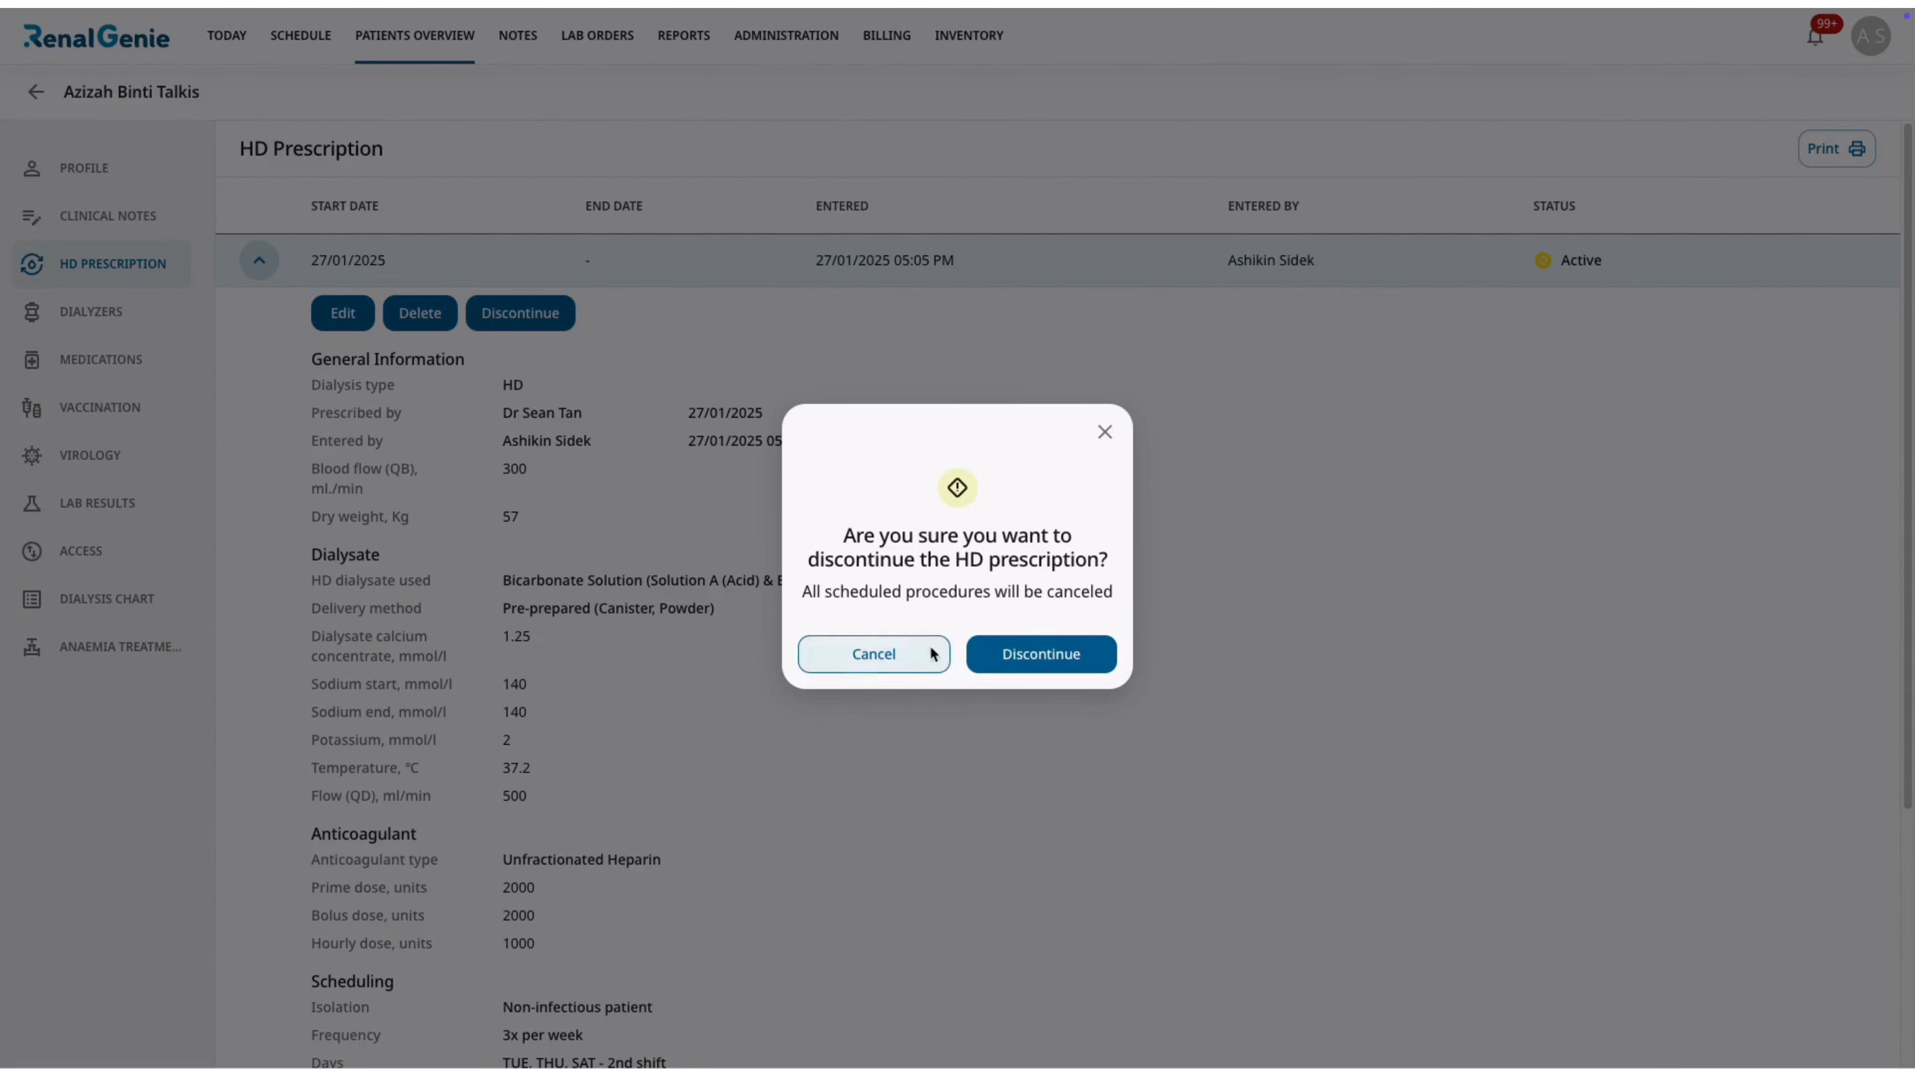
left_click(1011, 655)
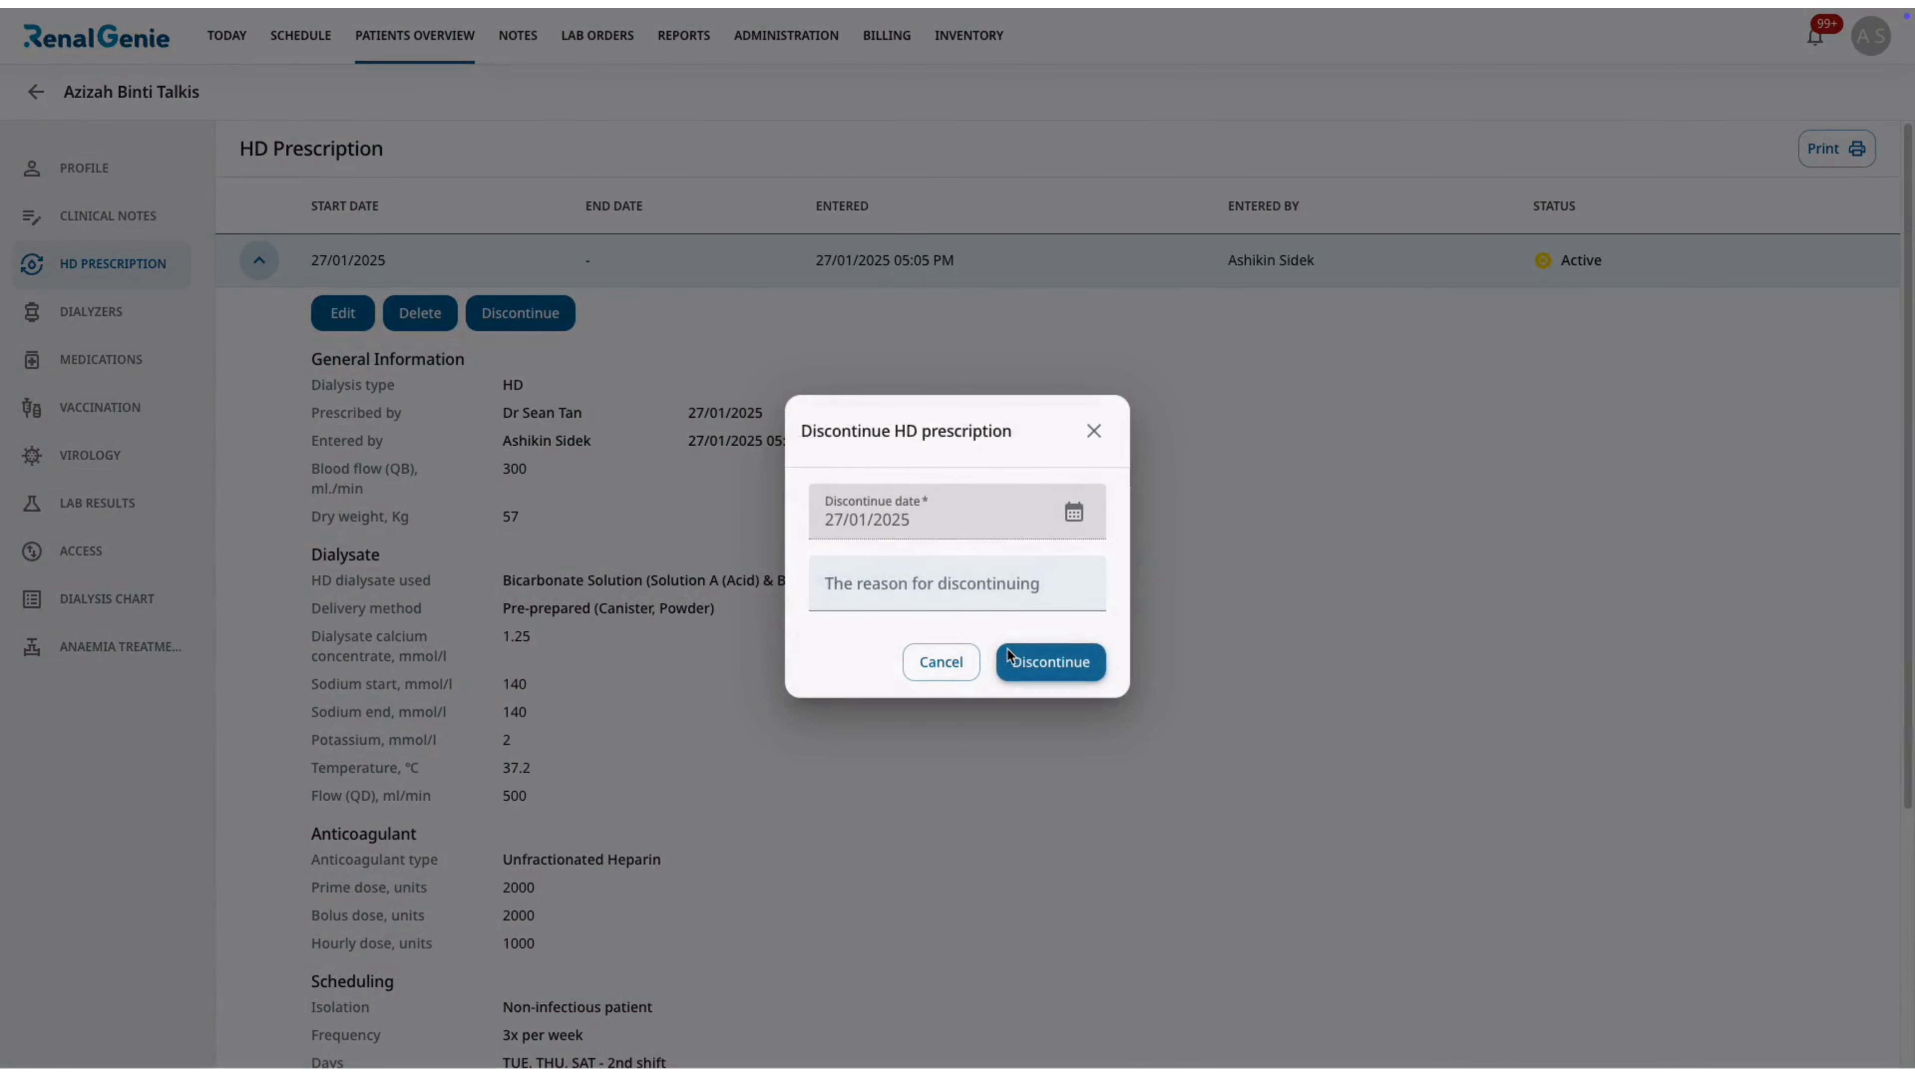
left_click(961, 596)
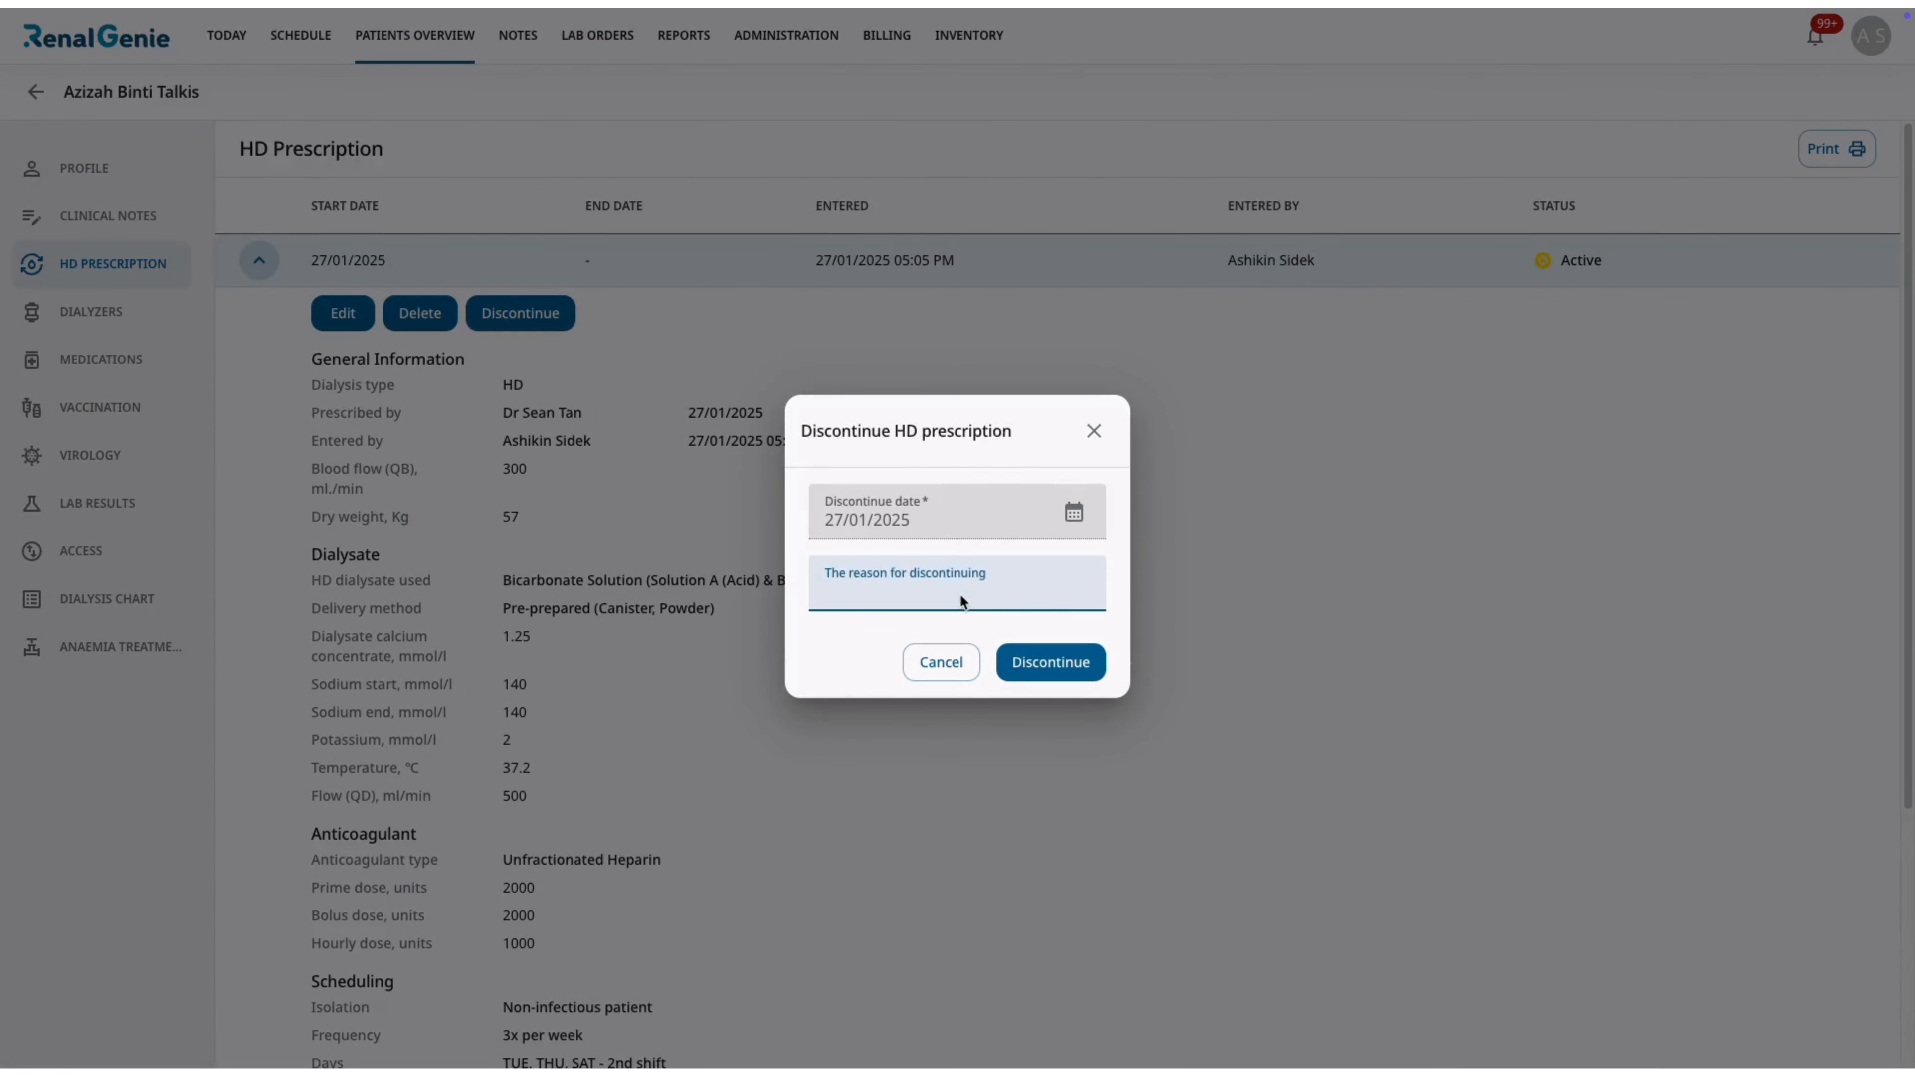
type("Pt transfer out")
left_click(1034, 657)
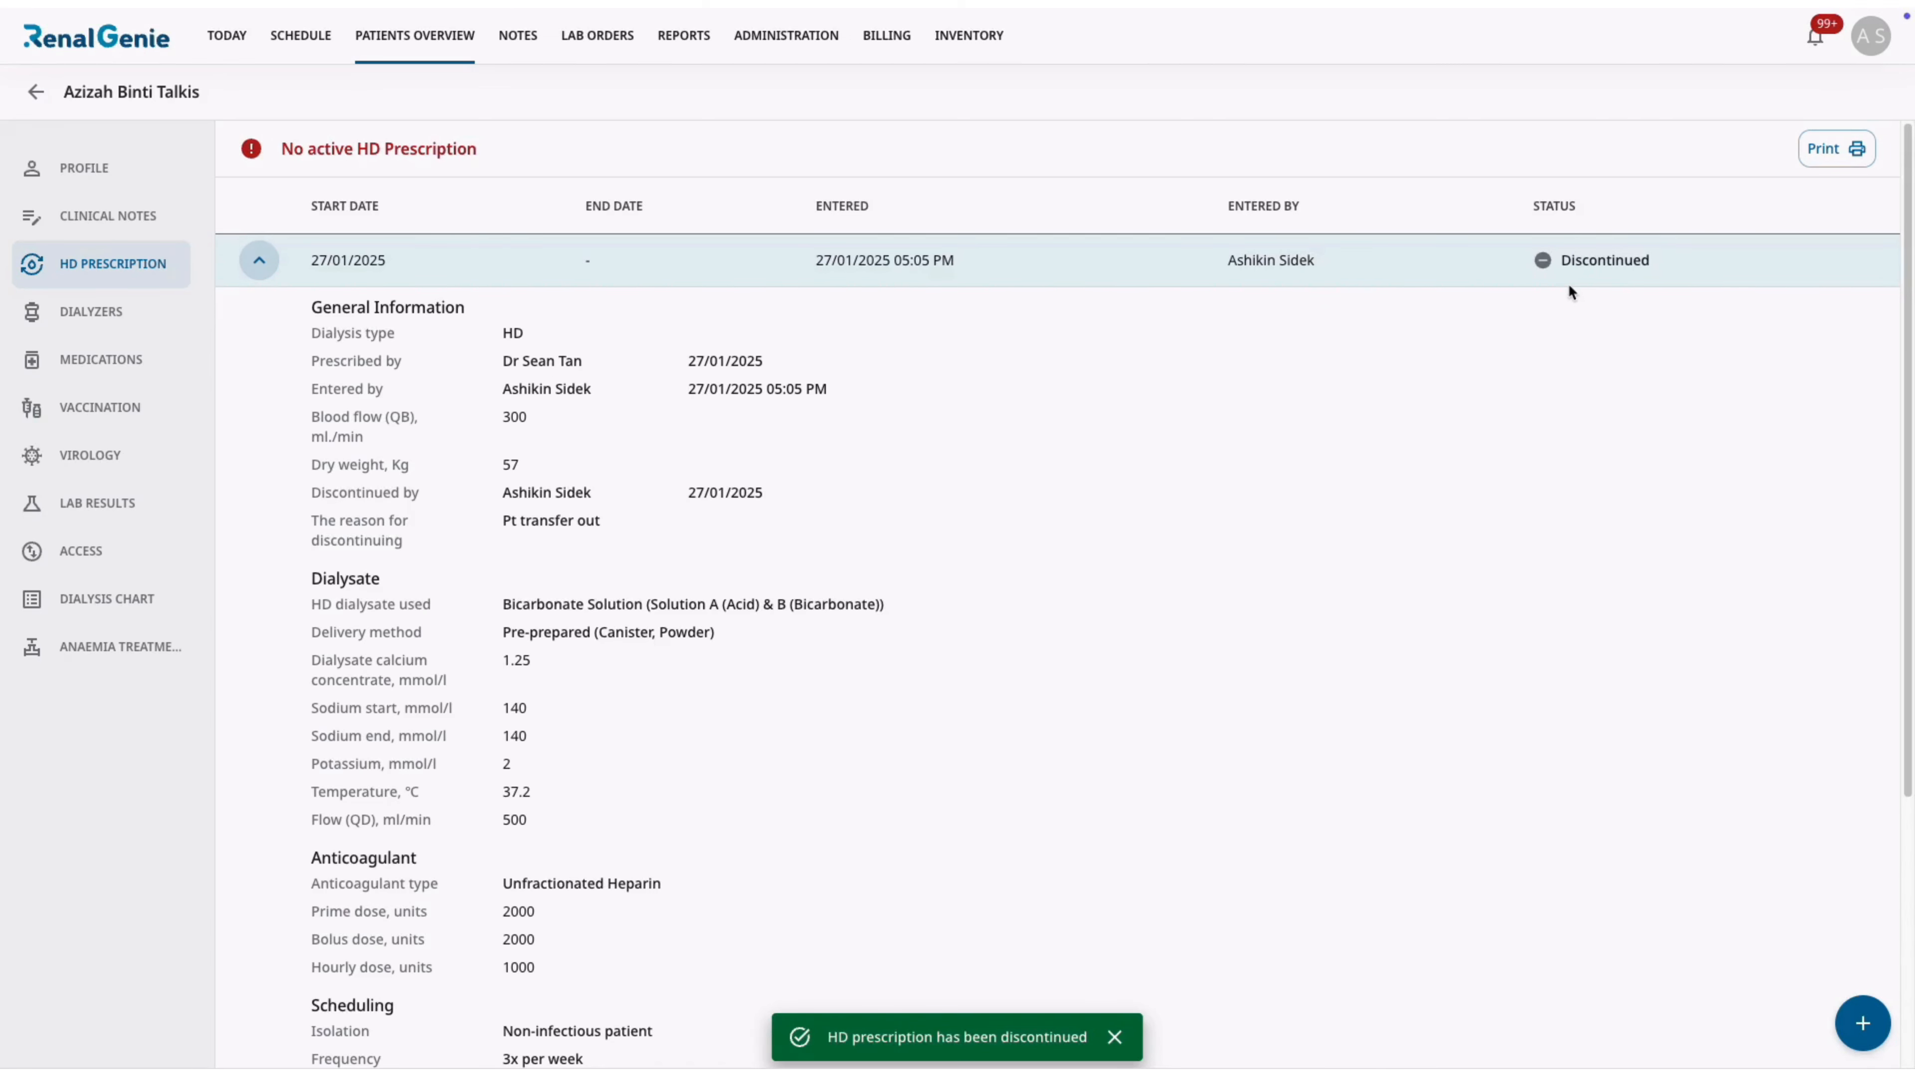
scroll(1569, 288, "down", 1)
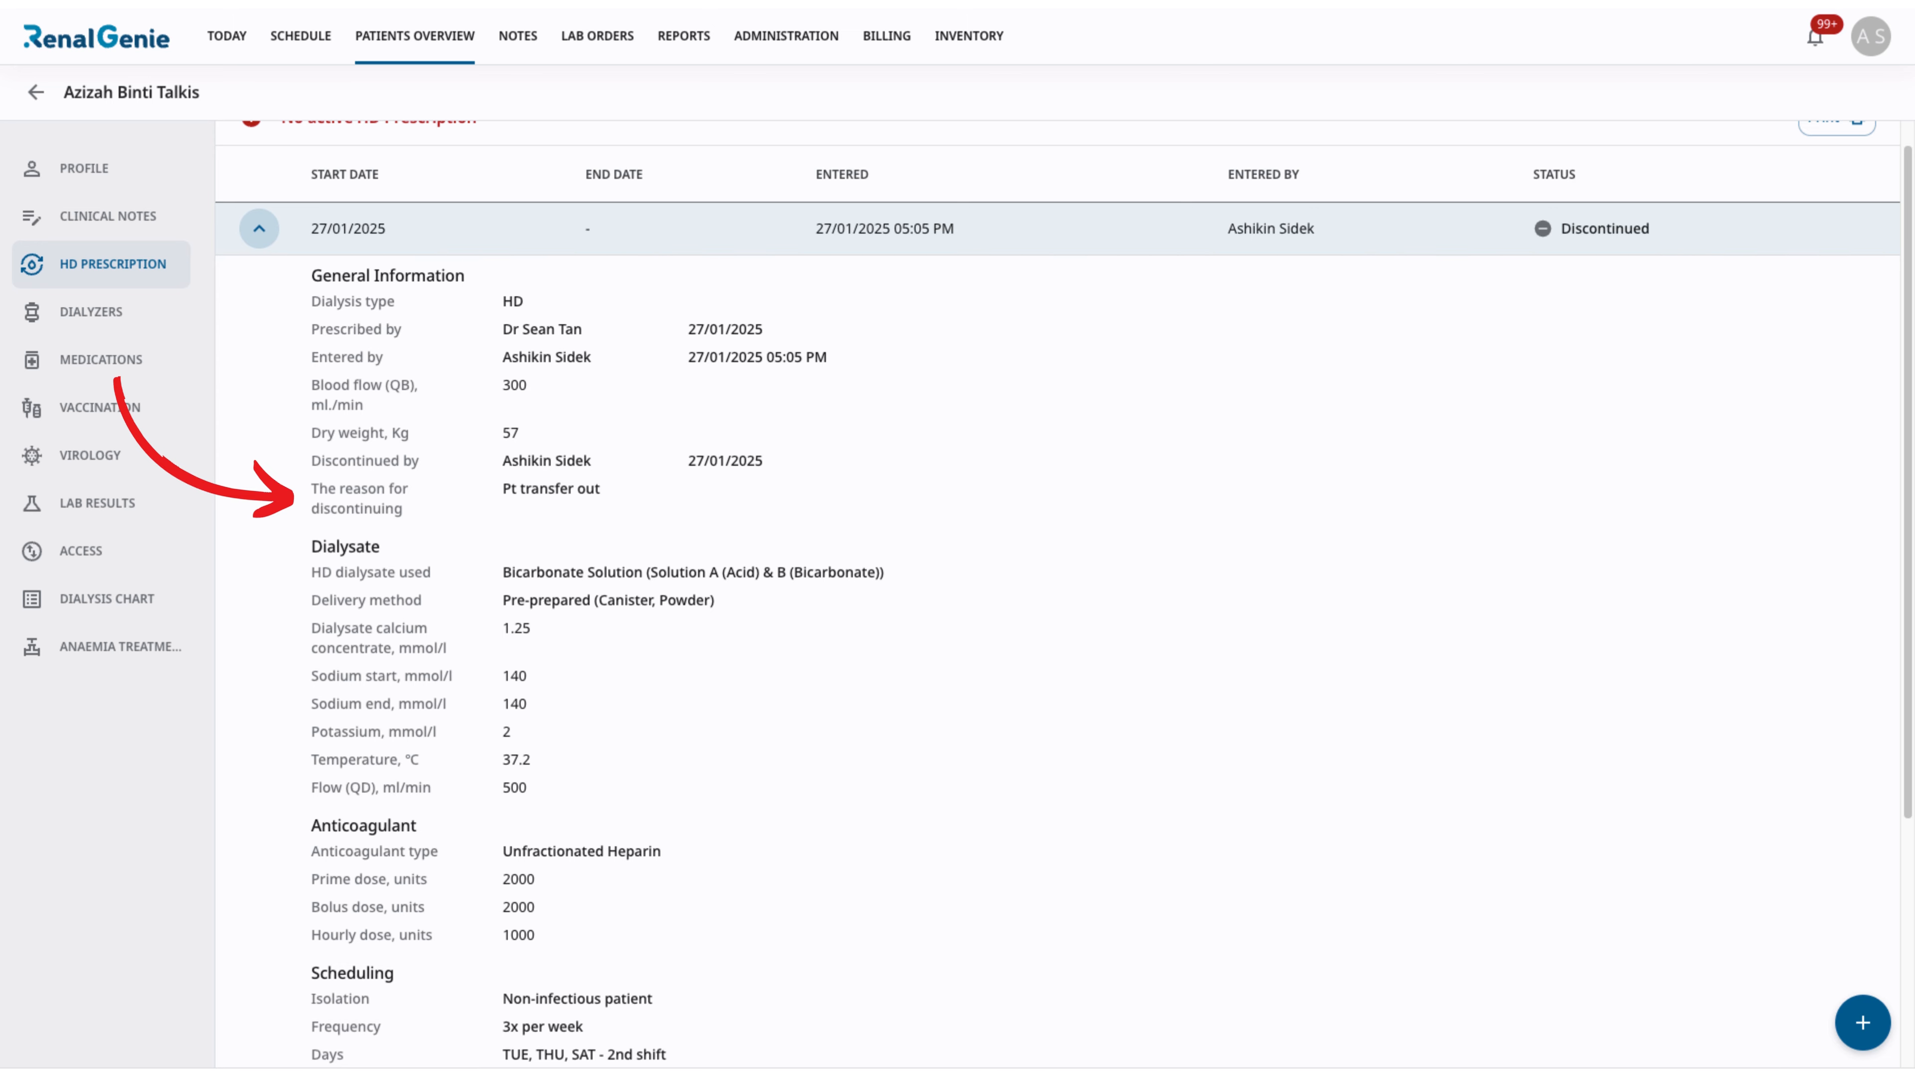